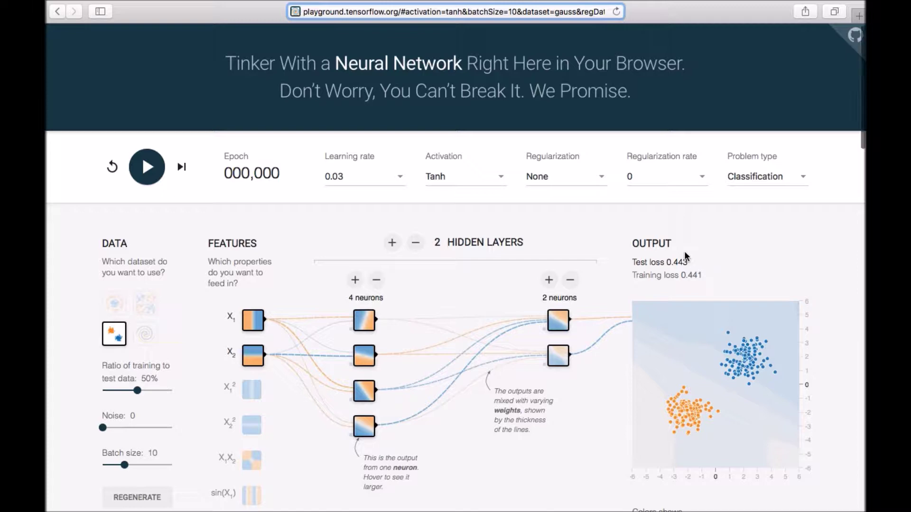
Train the two-hidden-layer Tanh network on the Gaussian dataset and pause the training after about 60 epochs
{"action": "scroll", "coordinate": [684, 252], "scroll_direction": "up", "scroll_amount": 5}
{"action": "scroll", "coordinate": [685, 255], "scroll_direction": "down", "scroll_amount": 2}
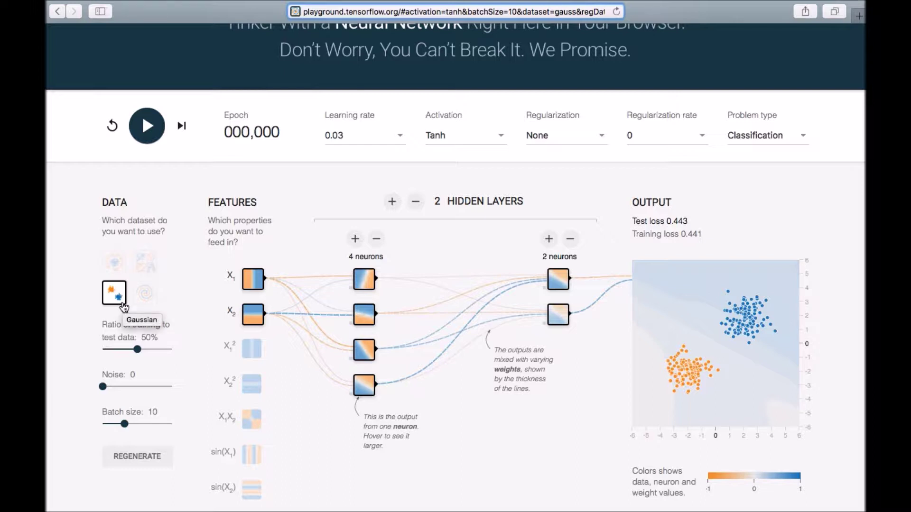
{"action": "mouse_move", "coordinate": [250, 330]}
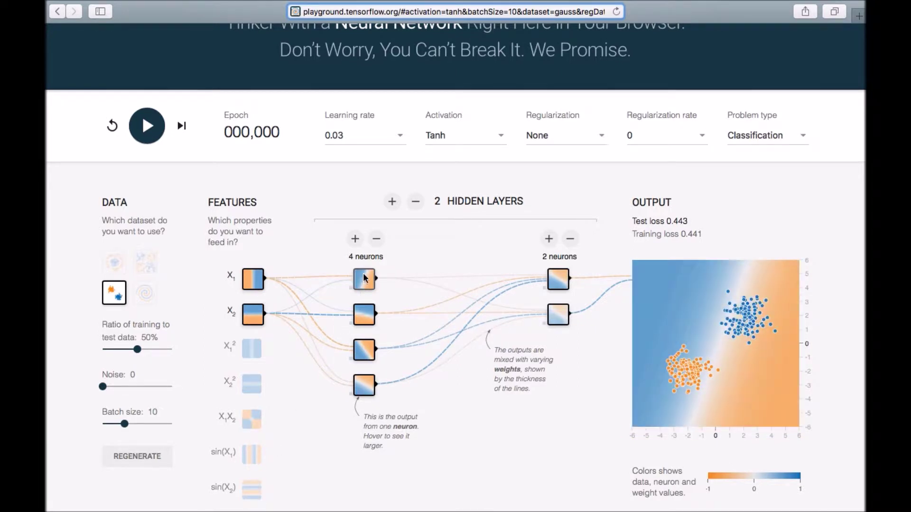
{"action": "mouse_move", "coordinate": [559, 313]}
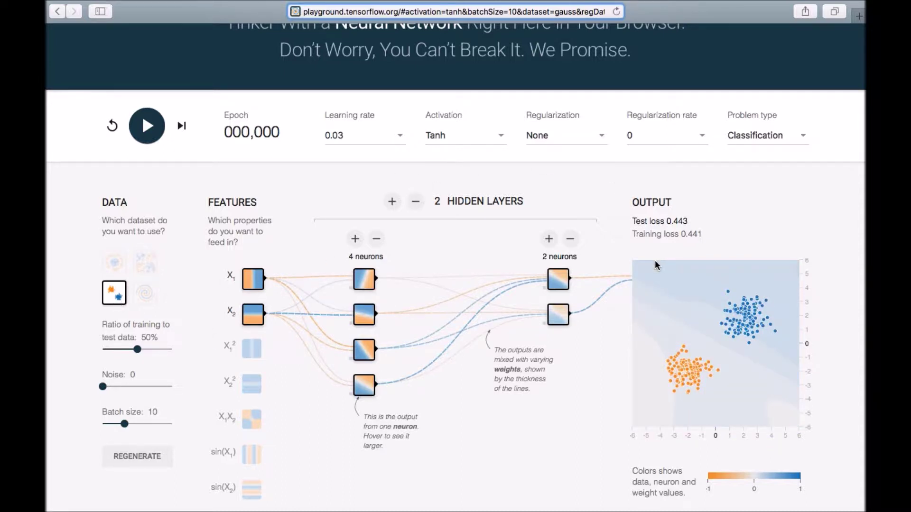
{"action": "left_click", "coordinate": [148, 127]}
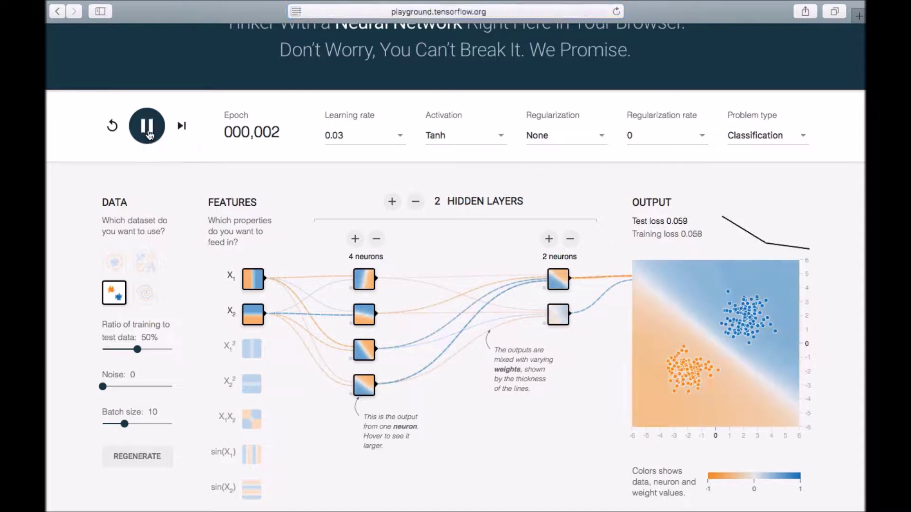
{"action": "left_click", "coordinate": [148, 133]}
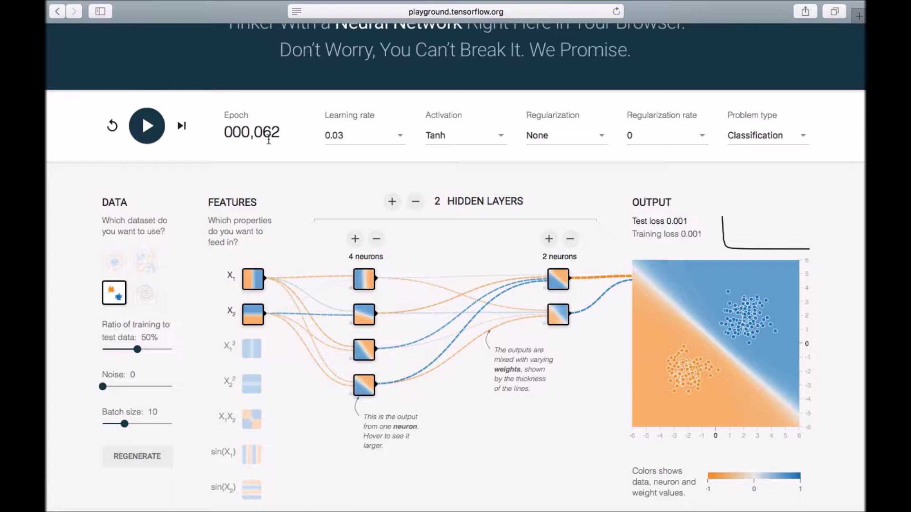
Examine the individual outputs of the neurons in the first hidden layer on the output plot
{"action": "mouse_move", "coordinate": [329, 287]}
{"action": "mouse_move", "coordinate": [364, 316]}
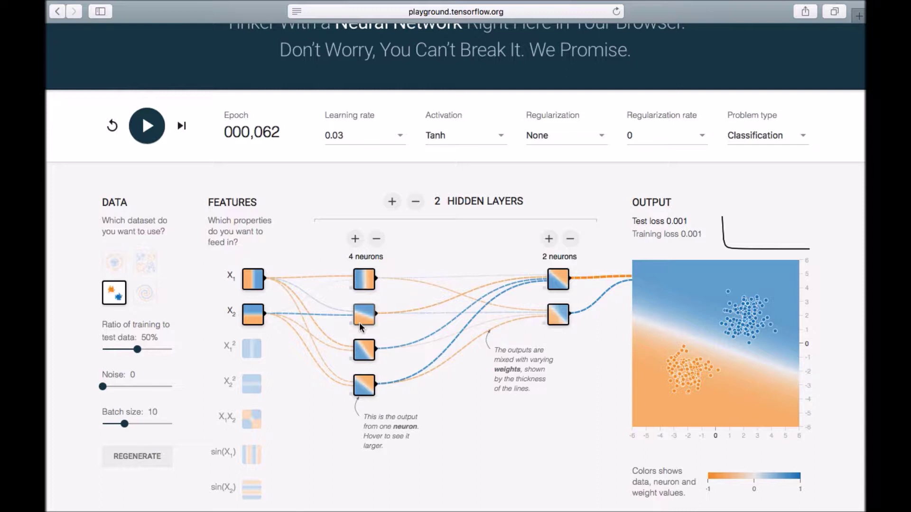
{"action": "mouse_move", "coordinate": [365, 354]}
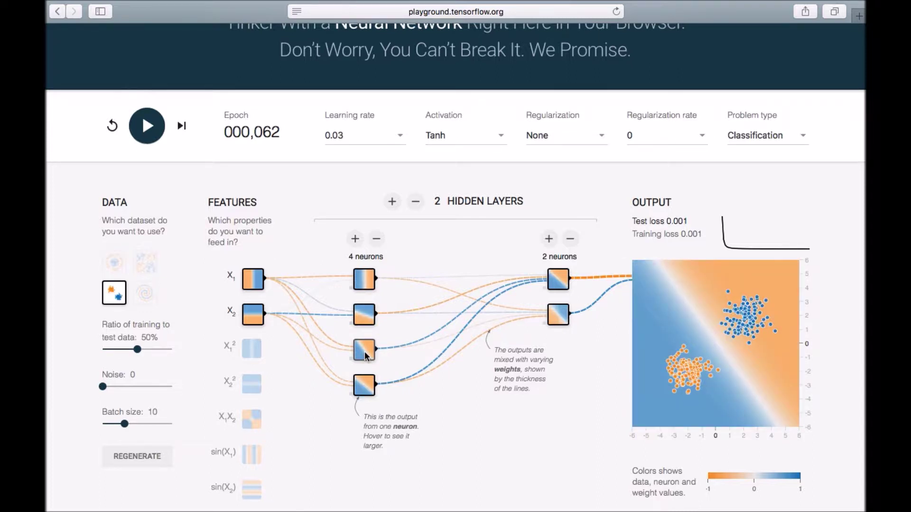
{"action": "mouse_move", "coordinate": [366, 393]}
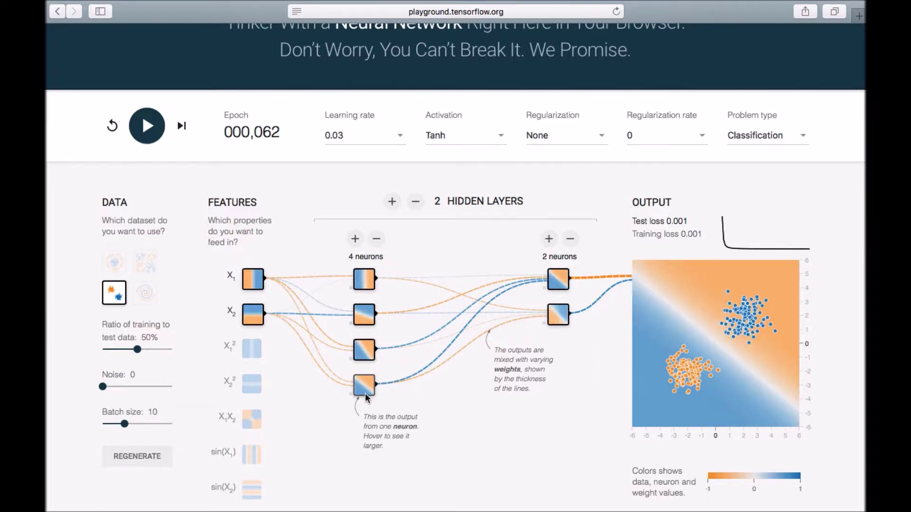
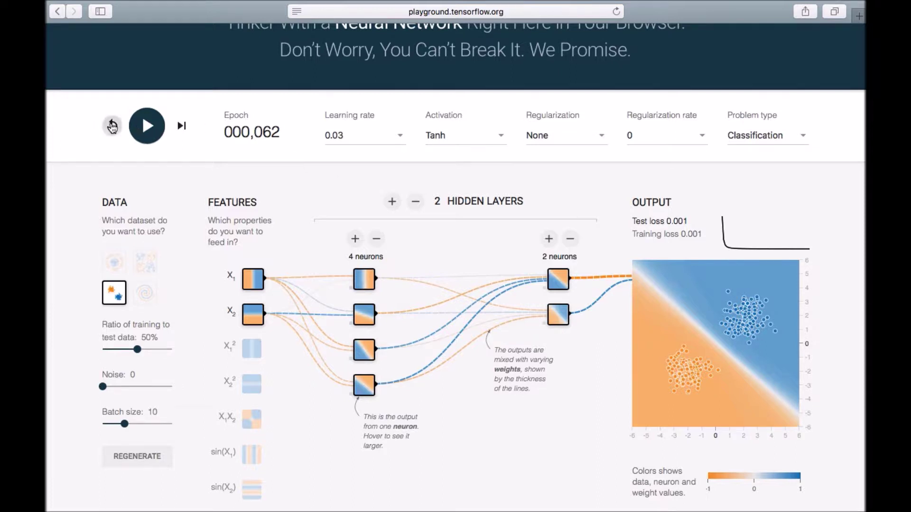
Reset the network and retrain it with the same settings, pausing after about 20 epochs
{"action": "left_click", "coordinate": [112, 125]}
{"action": "left_click", "coordinate": [148, 127]}
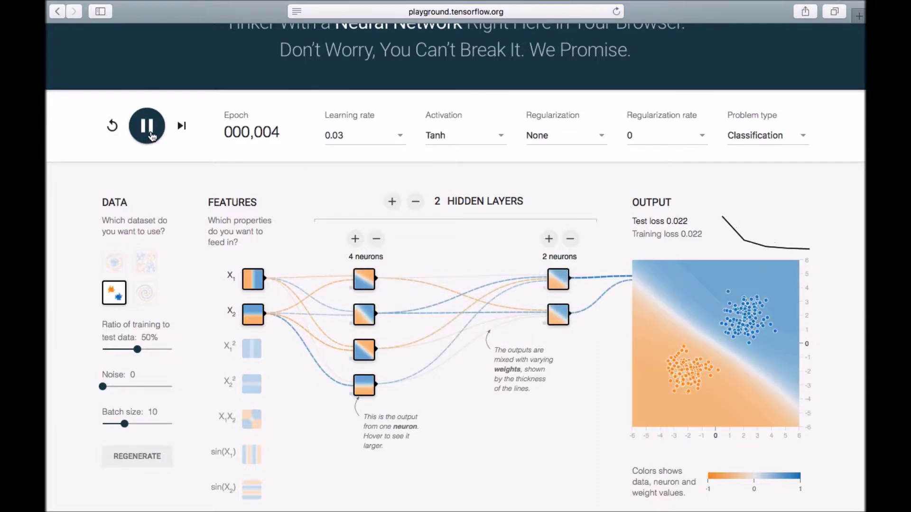
{"action": "left_click", "coordinate": [148, 127]}
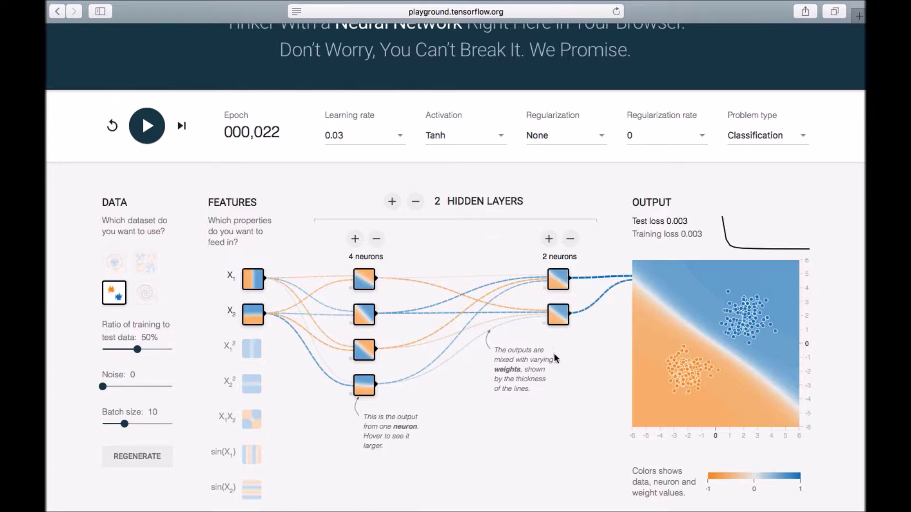
Change the activation function to Sigmoid and train the network for about 85 epochs
{"action": "left_click", "coordinate": [499, 137]}
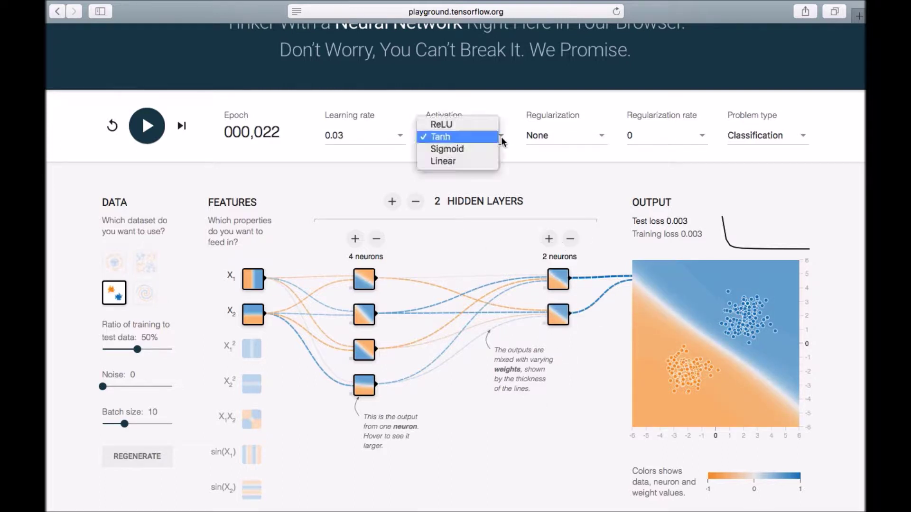
{"action": "left_click", "coordinate": [448, 152]}
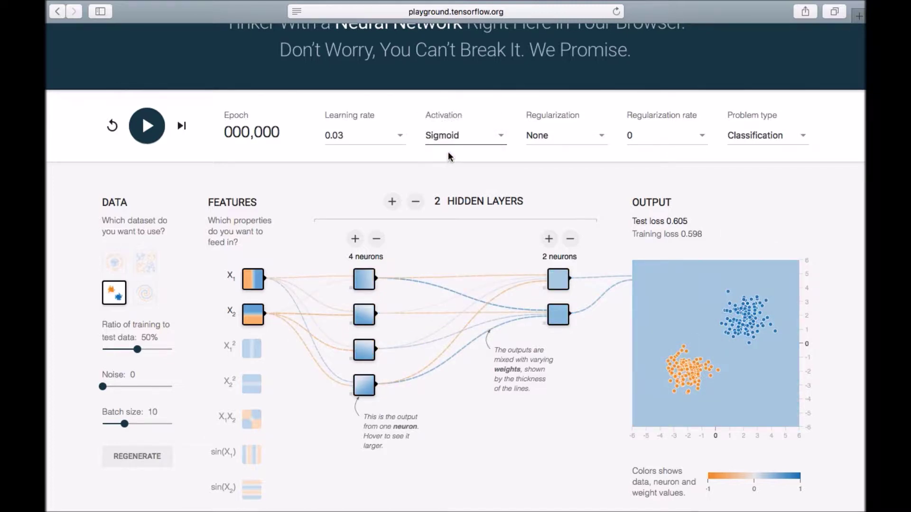
{"action": "left_click", "coordinate": [147, 135]}
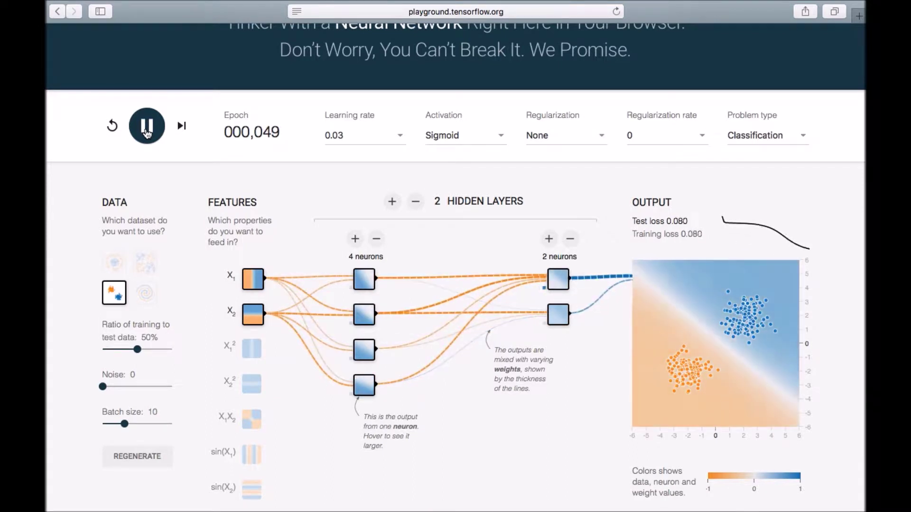
{"action": "left_click", "coordinate": [147, 133]}
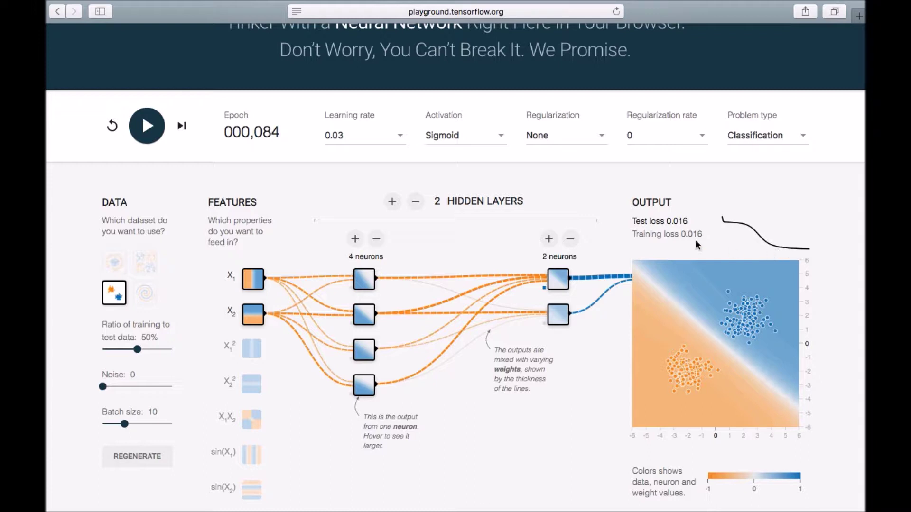
Set the learning rate to 0.1, reset the Sigmoid network and train it for about 35 epochs
{"action": "left_click", "coordinate": [401, 136]}
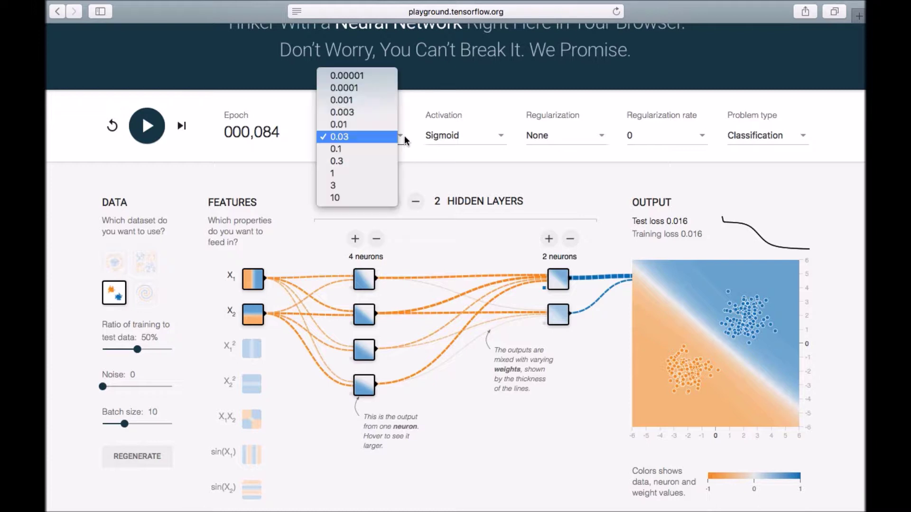
{"action": "left_click", "coordinate": [372, 148]}
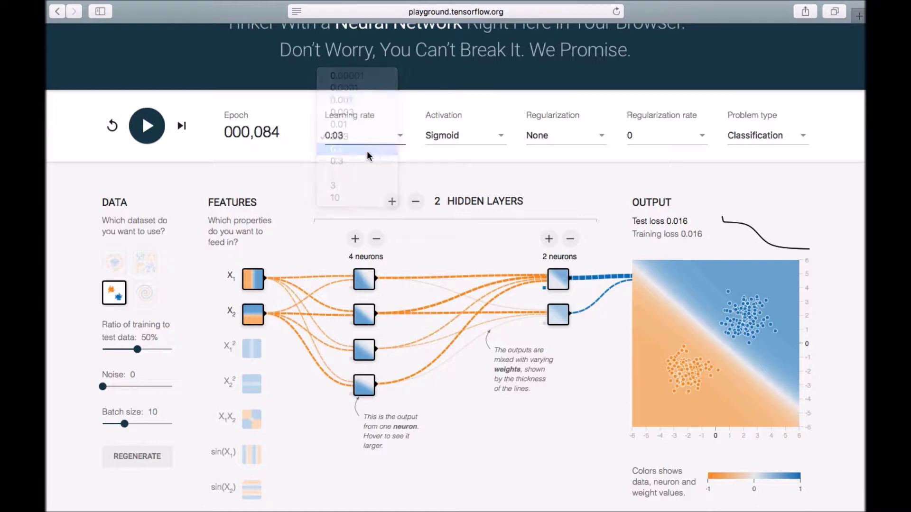
{"action": "left_click", "coordinate": [113, 126]}
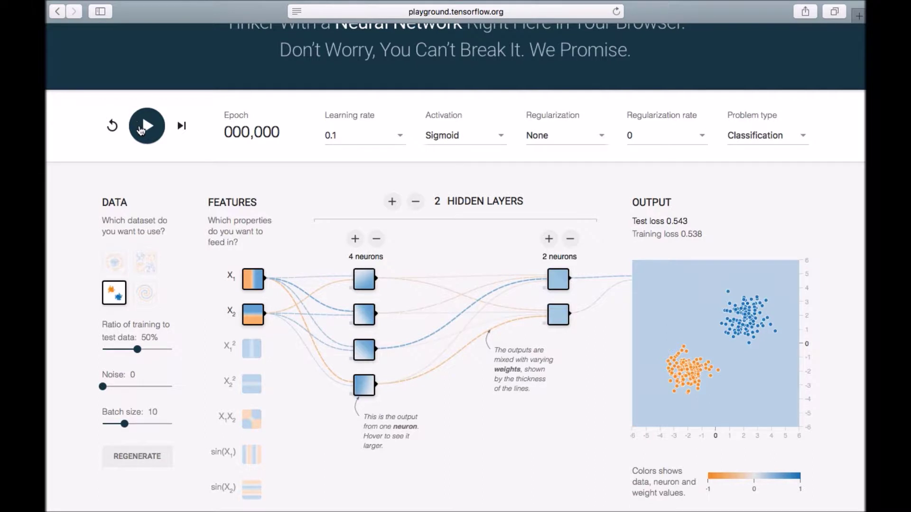
{"action": "left_click", "coordinate": [142, 127]}
{"action": "left_click", "coordinate": [142, 129]}
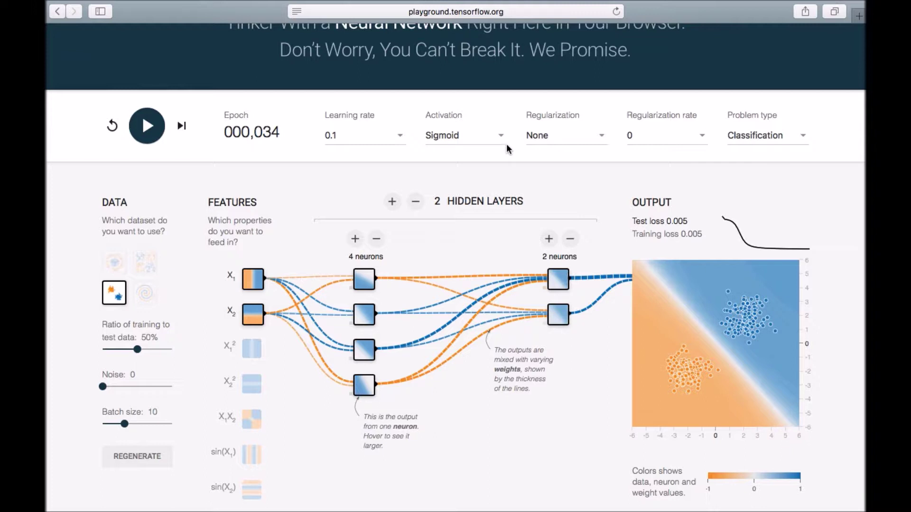
Set the learning rate to 0.03 and the activation function to ReLU
{"action": "left_click", "coordinate": [400, 136]}
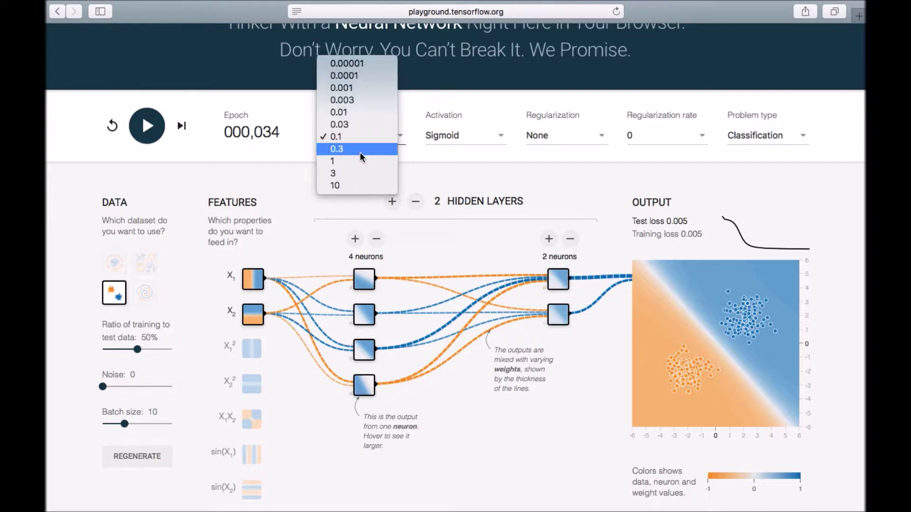
{"action": "left_click", "coordinate": [353, 126]}
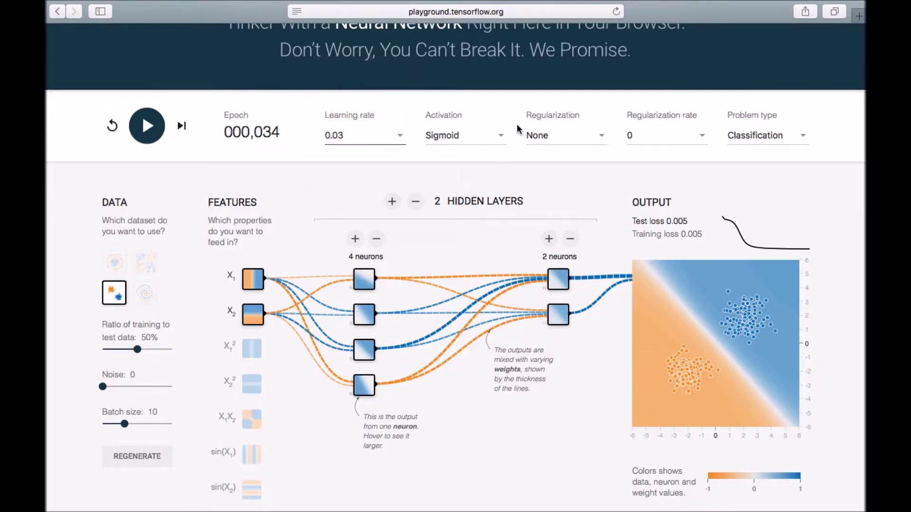
{"action": "left_click", "coordinate": [503, 137]}
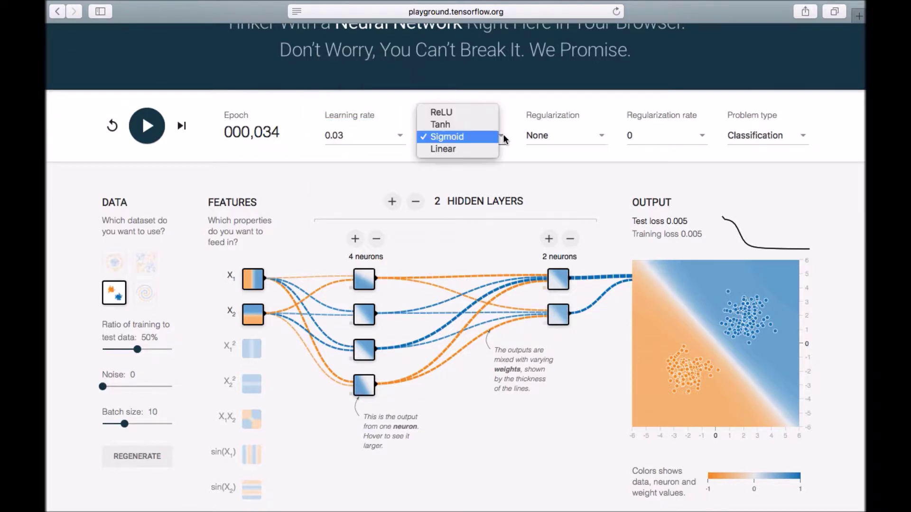
{"action": "left_click", "coordinate": [456, 116]}
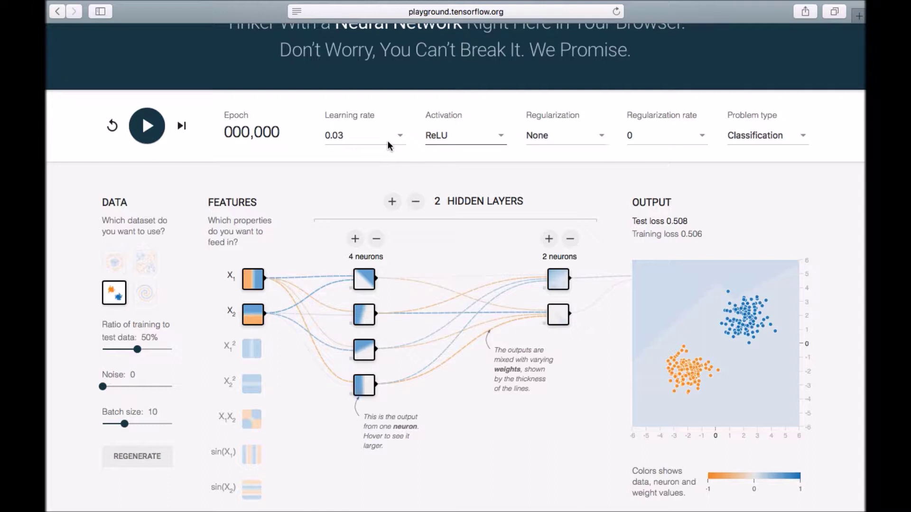
Train the ReLU network on the Gaussian dataset, pausing at about 25 epochs and again at about 75
{"action": "left_click", "coordinate": [148, 127]}
{"action": "left_click", "coordinate": [147, 127]}
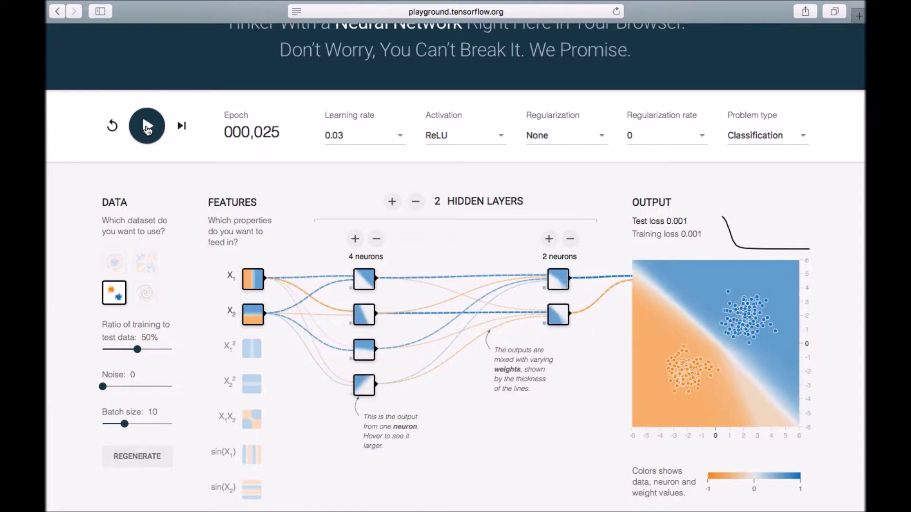
{"action": "left_click", "coordinate": [147, 127]}
{"action": "left_click", "coordinate": [148, 127]}
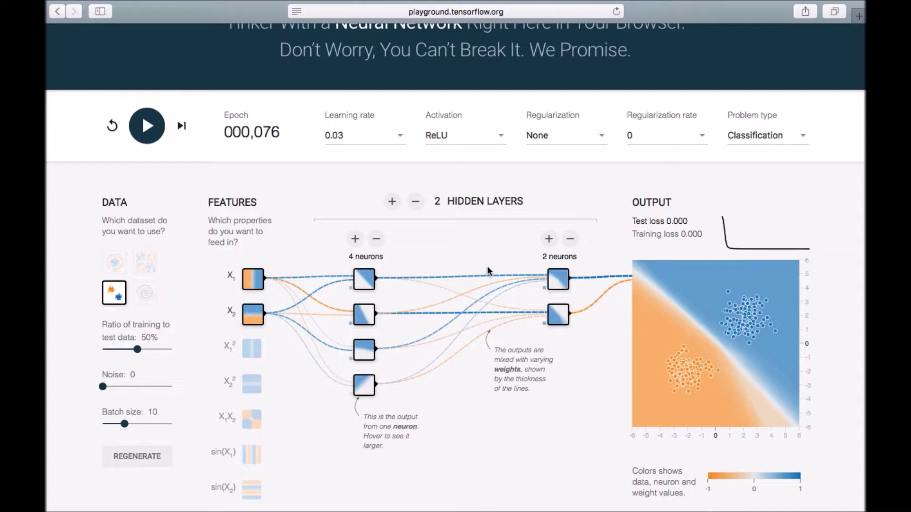
Switch the training data to the spiral dataset
{"action": "scroll", "coordinate": [270, 408], "scroll_direction": "down", "scroll_amount": 4}
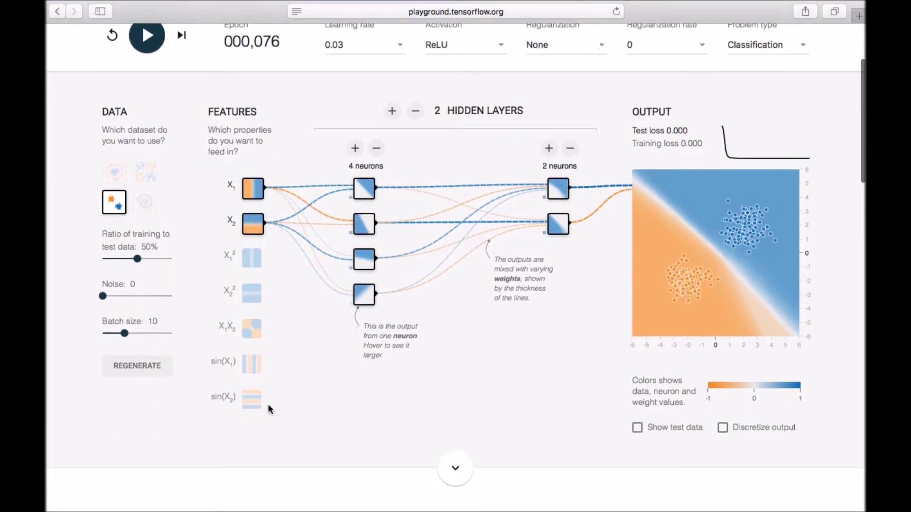
{"action": "mouse_move", "coordinate": [258, 237]}
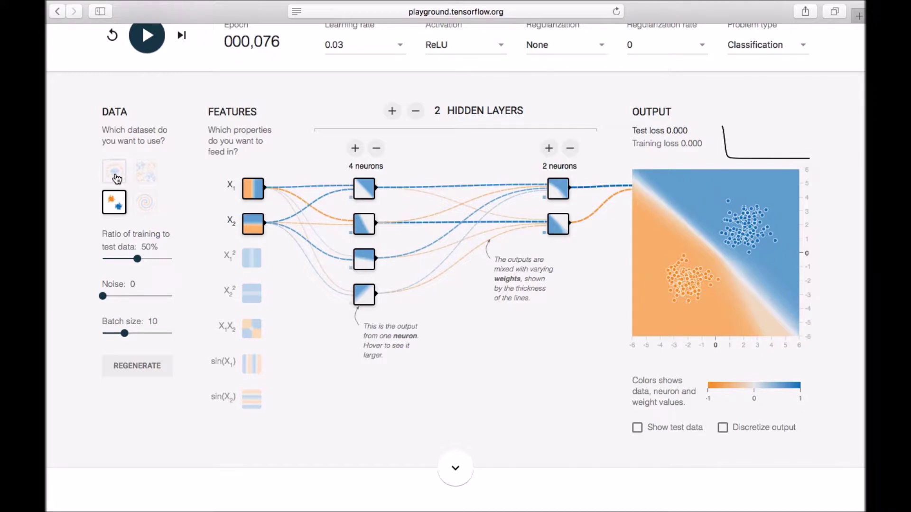
{"action": "left_click", "coordinate": [145, 209]}
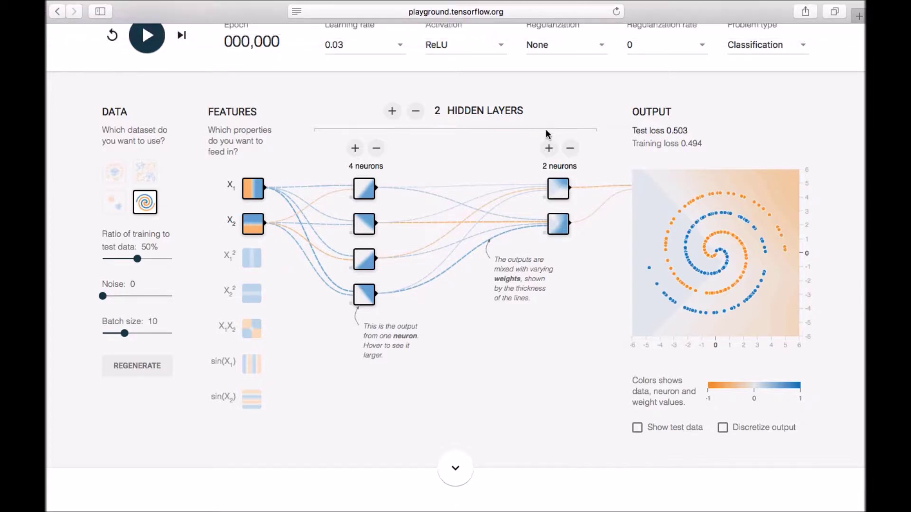
{"action": "mouse_move", "coordinate": [245, 336]}
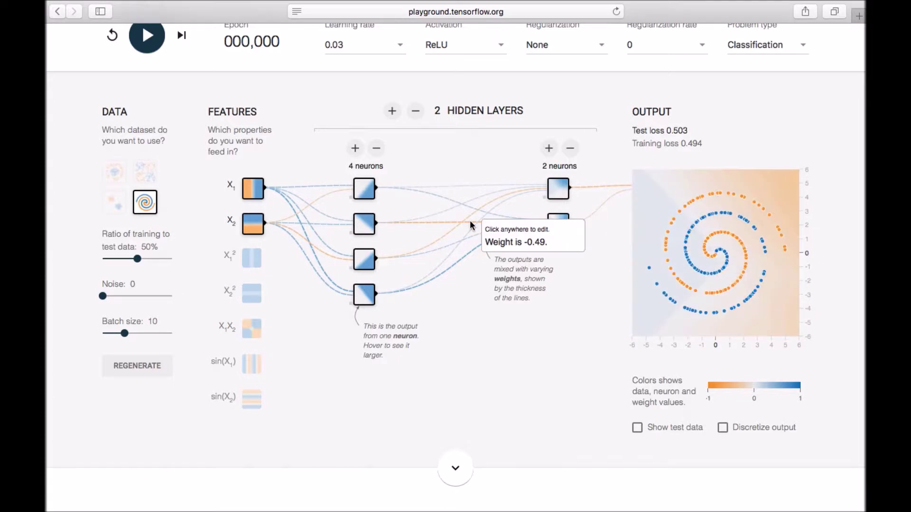
Keep the ReLU activation and train the network on the spiral dataset, pausing after about 470 epochs
{"action": "scroll", "coordinate": [470, 220], "scroll_direction": "up", "scroll_amount": 5}
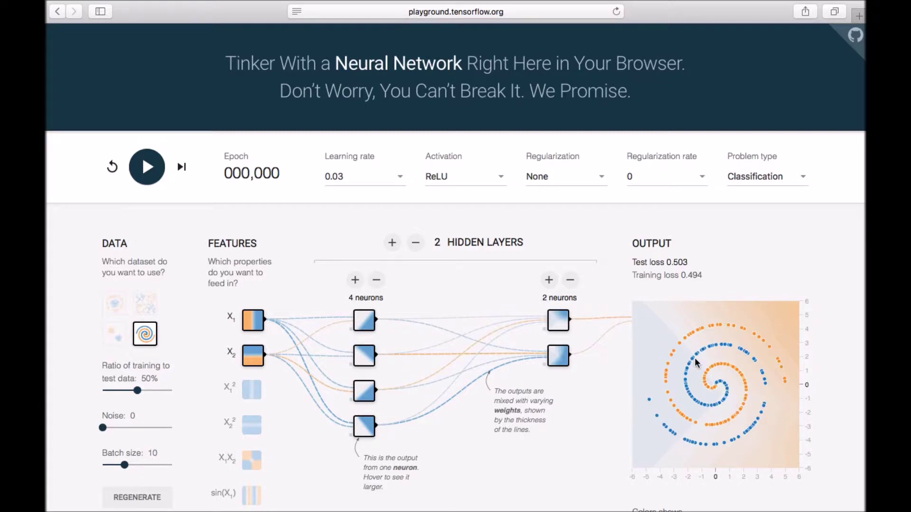
{"action": "scroll", "coordinate": [695, 358], "scroll_direction": "down", "scroll_amount": 3}
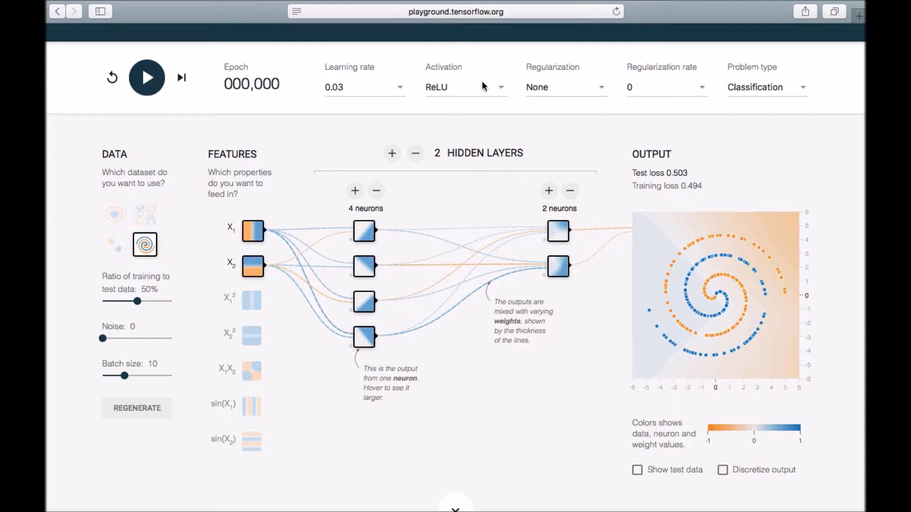
{"action": "left_click", "coordinate": [506, 89]}
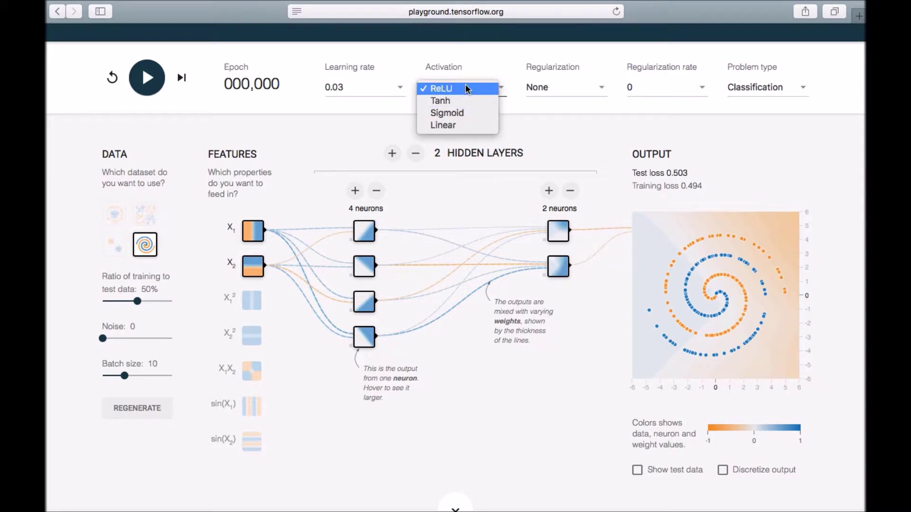
{"action": "left_click", "coordinate": [567, 117]}
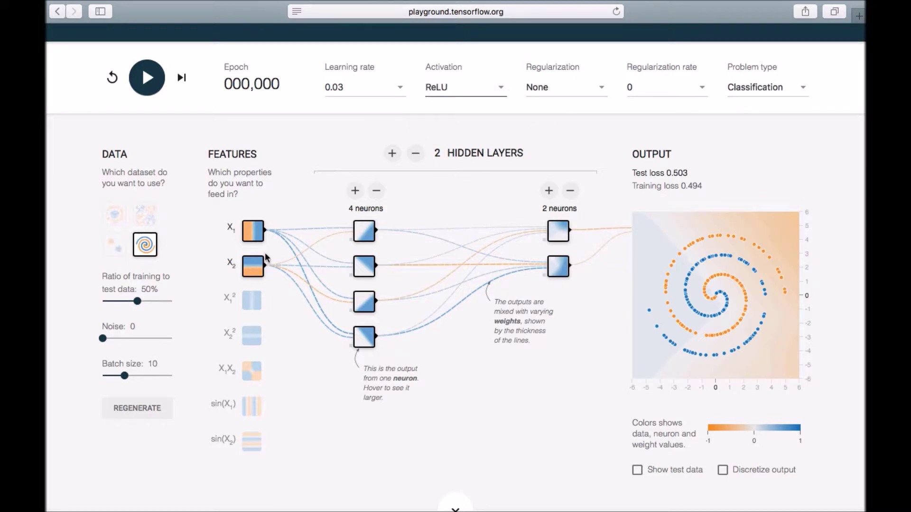
{"action": "left_click", "coordinate": [148, 89]}
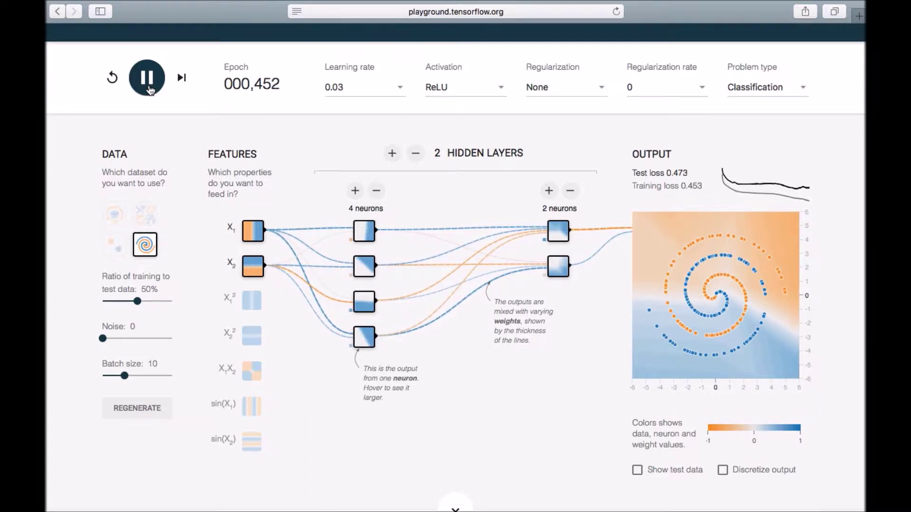
{"action": "left_click", "coordinate": [150, 90]}
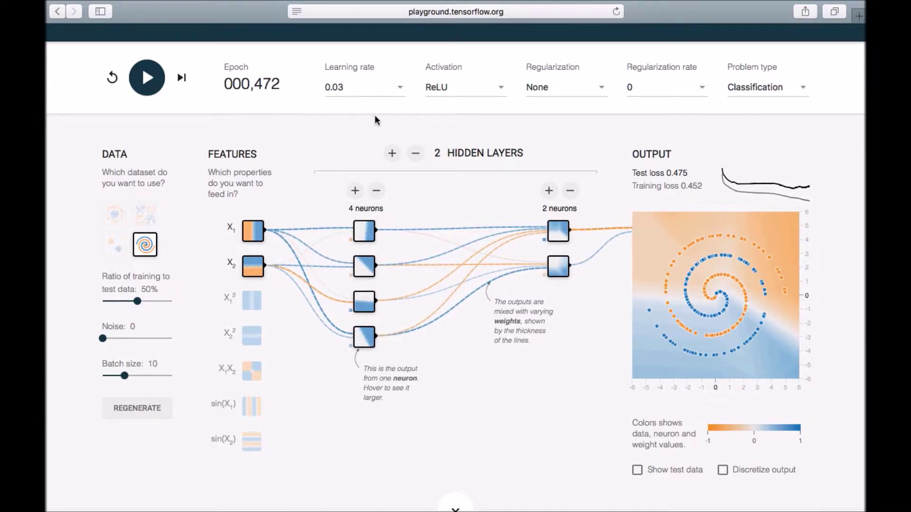
Set the activation function to Tanh and train the network on the spiral dataset, pausing after about 460 epochs
{"action": "left_click", "coordinate": [499, 86]}
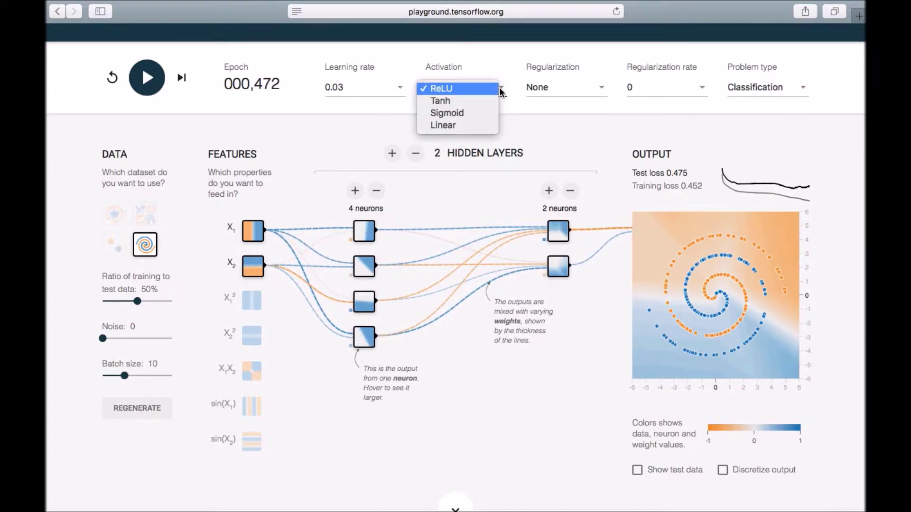
{"action": "left_click", "coordinate": [448, 99]}
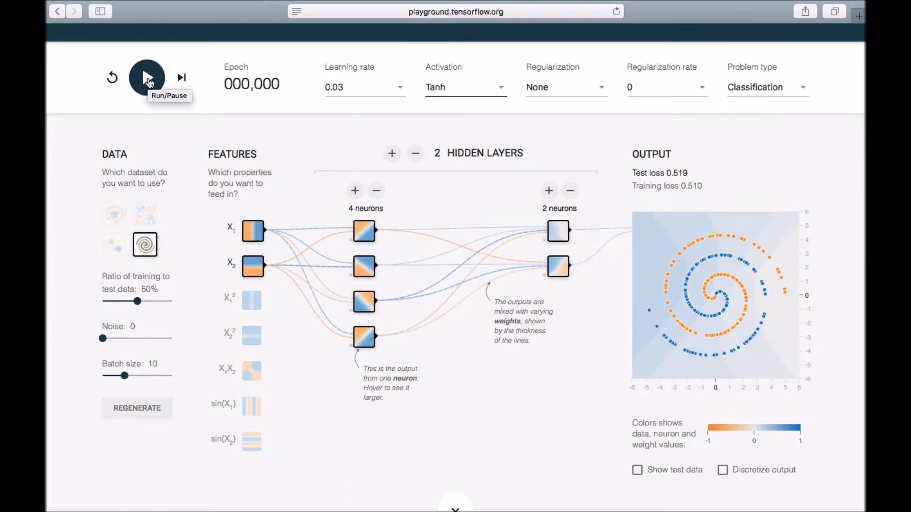
{"action": "left_click", "coordinate": [149, 82]}
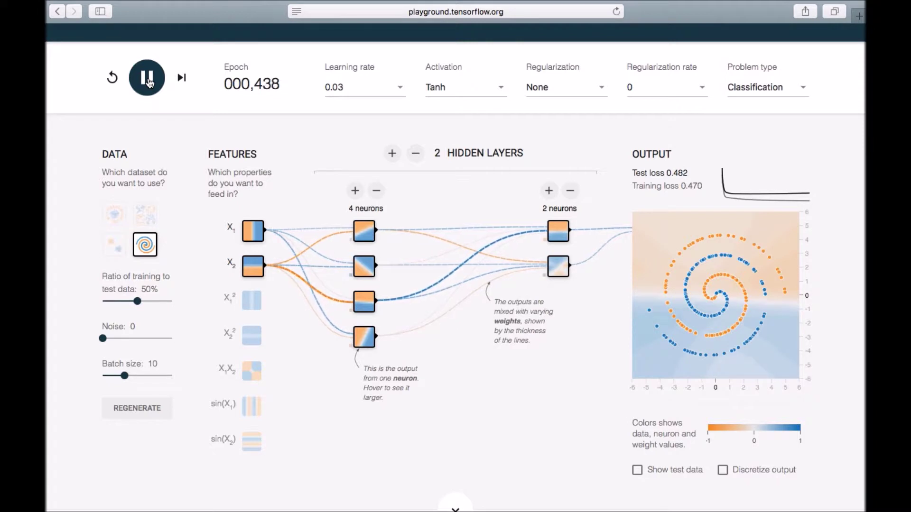
{"action": "left_click", "coordinate": [148, 82]}
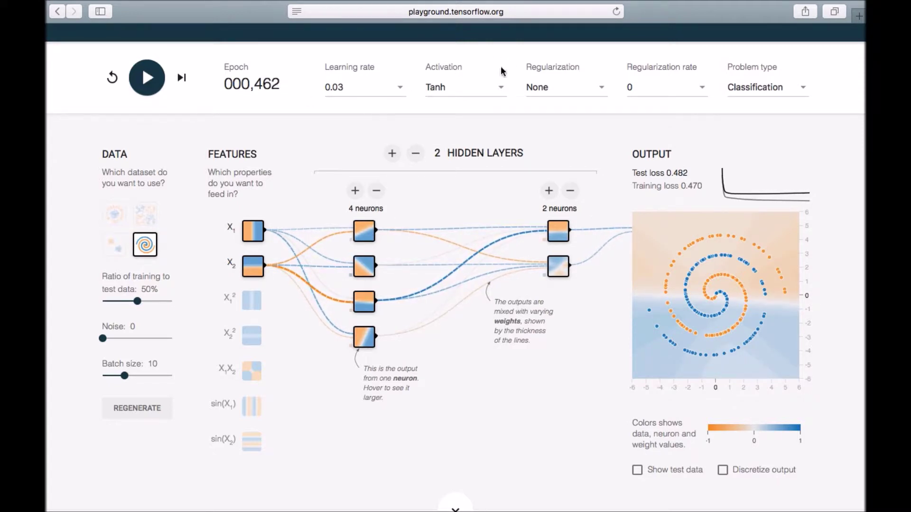
Change the activation function to Sigmoid and train on the spiral dataset, pausing after about 320 epochs
{"action": "left_click", "coordinate": [499, 89]}
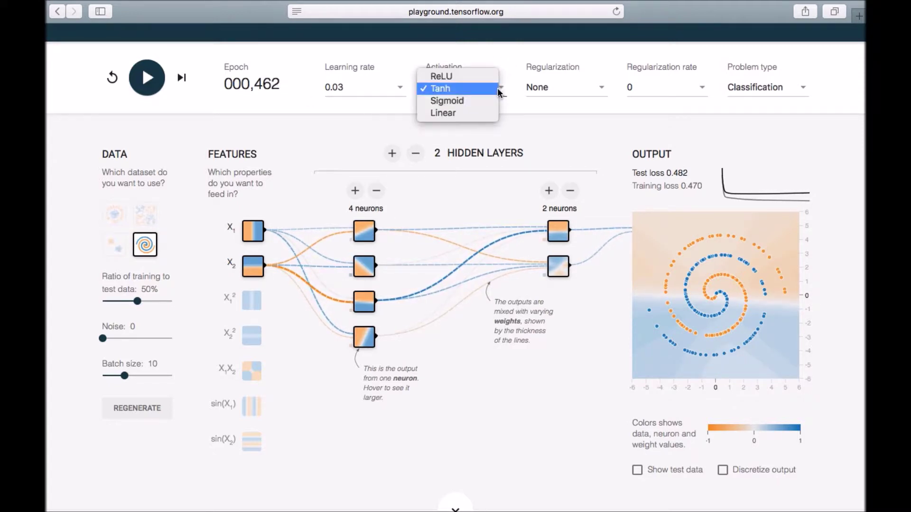
{"action": "left_click", "coordinate": [445, 101]}
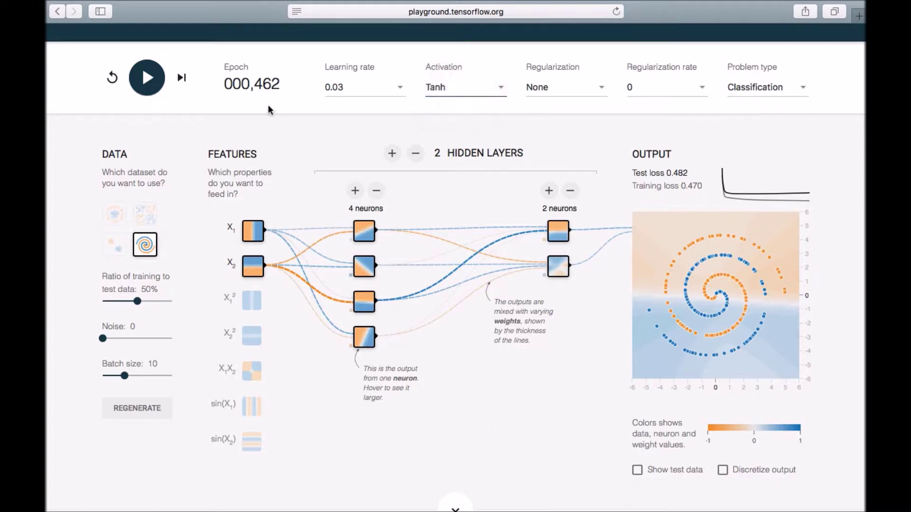
{"action": "left_click", "coordinate": [157, 81]}
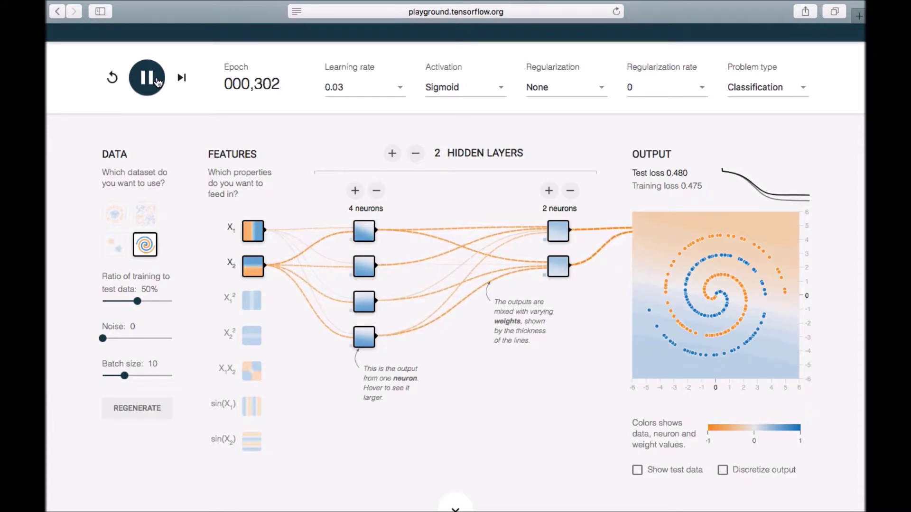
{"action": "left_click", "coordinate": [158, 83]}
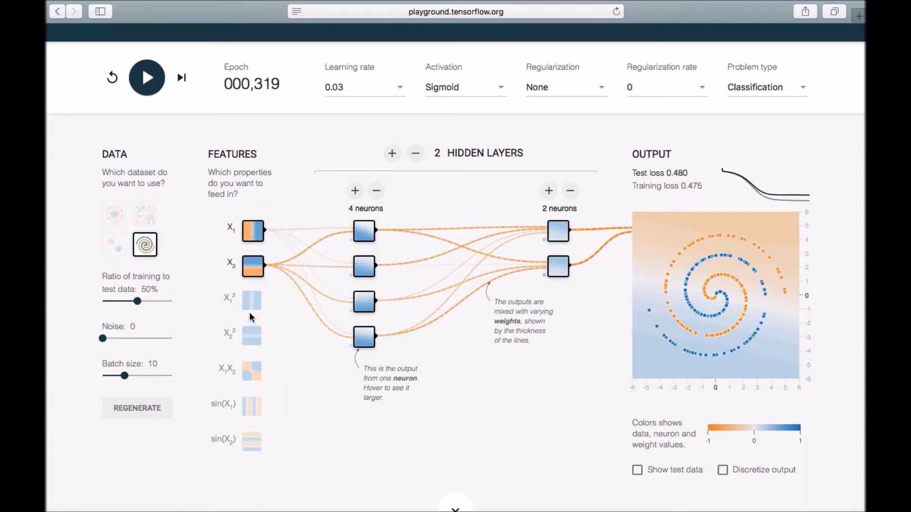
Add the X1X2, sin(X1), X2² and X1² input features and train the Sigmoid network for about 270 epochs
{"action": "left_click", "coordinate": [255, 376]}
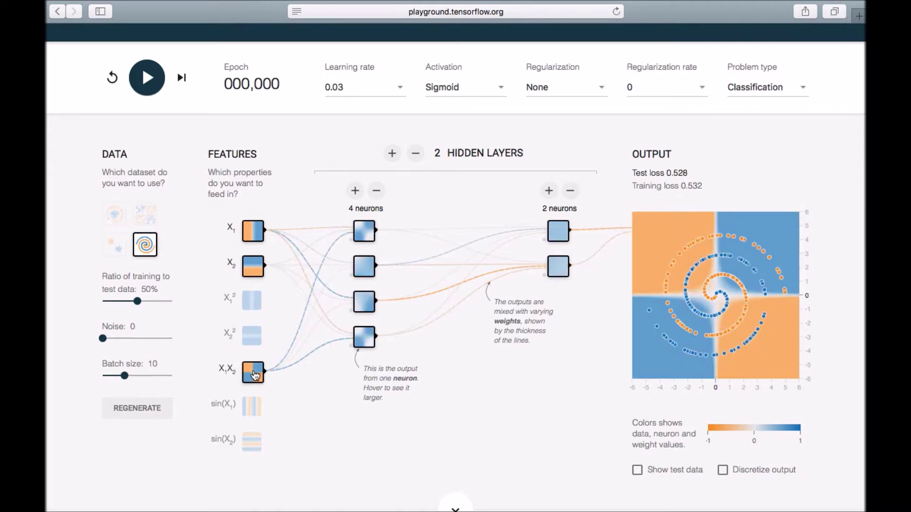
{"action": "left_click", "coordinate": [254, 422]}
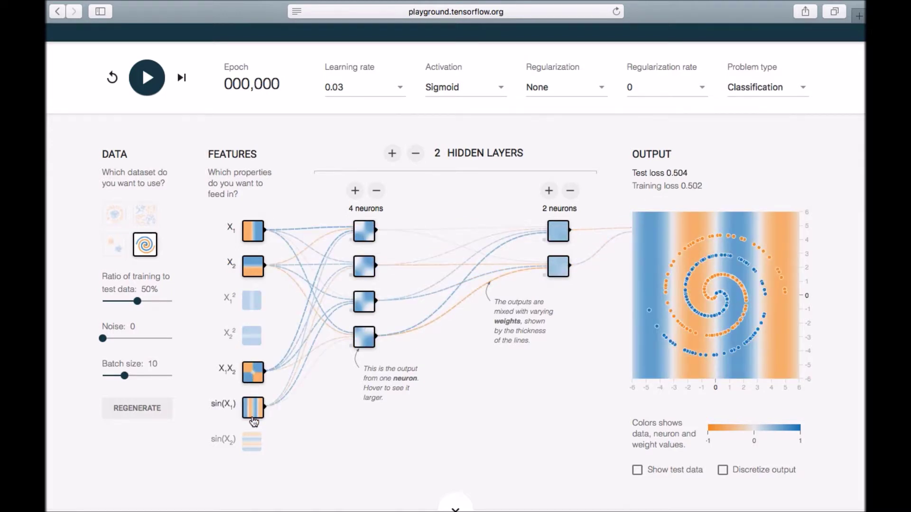
{"action": "mouse_move", "coordinate": [256, 344]}
{"action": "left_click", "coordinate": [255, 345]}
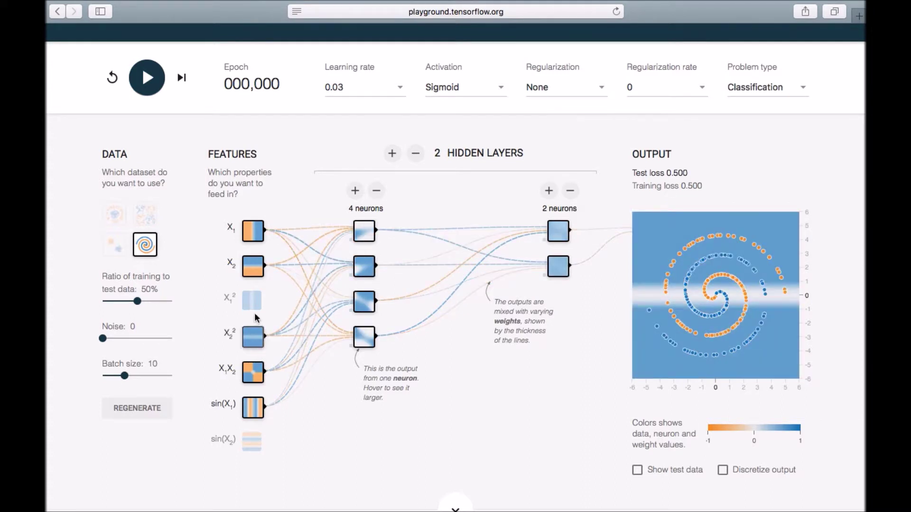
{"action": "left_click", "coordinate": [253, 305]}
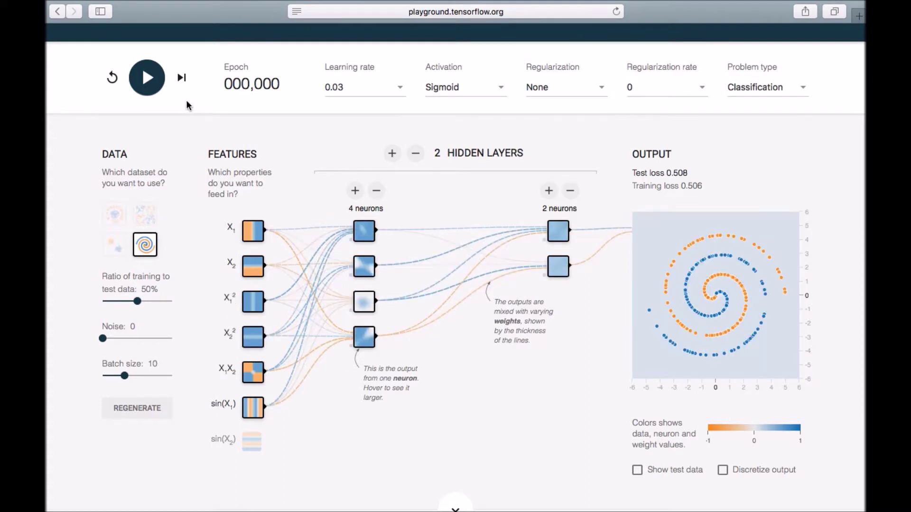
{"action": "left_click", "coordinate": [148, 84]}
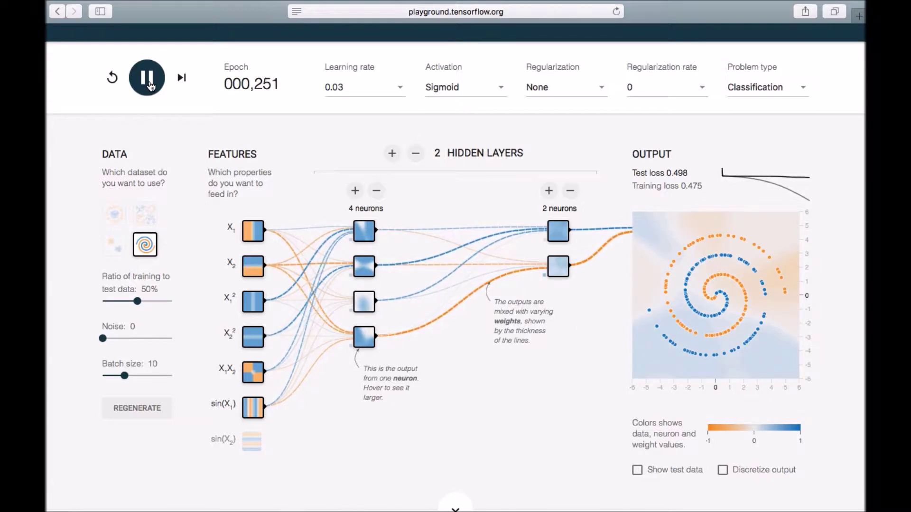
{"action": "left_click", "coordinate": [150, 85]}
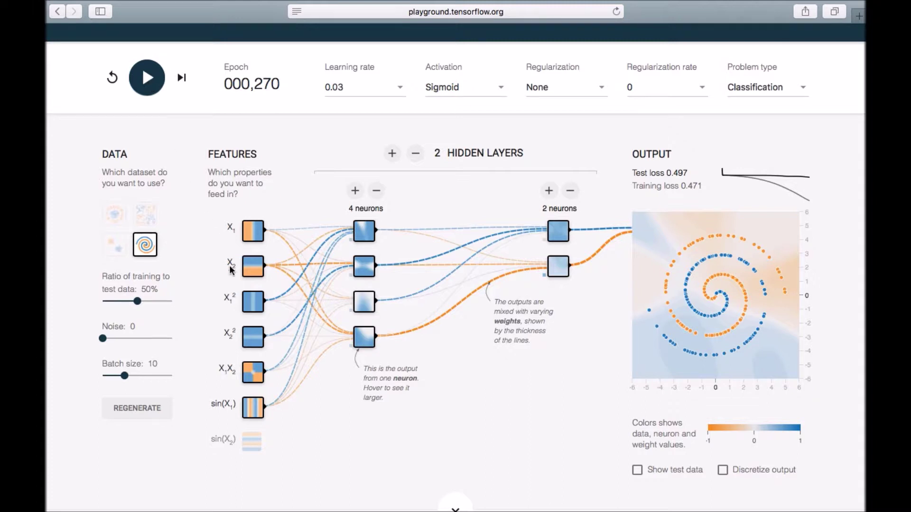
Remove the X1², X2², X1X2 and sin(X1) features, leaving only X1 and X2 as inputs
{"action": "left_click", "coordinate": [252, 310]}
{"action": "left_click", "coordinate": [252, 337]}
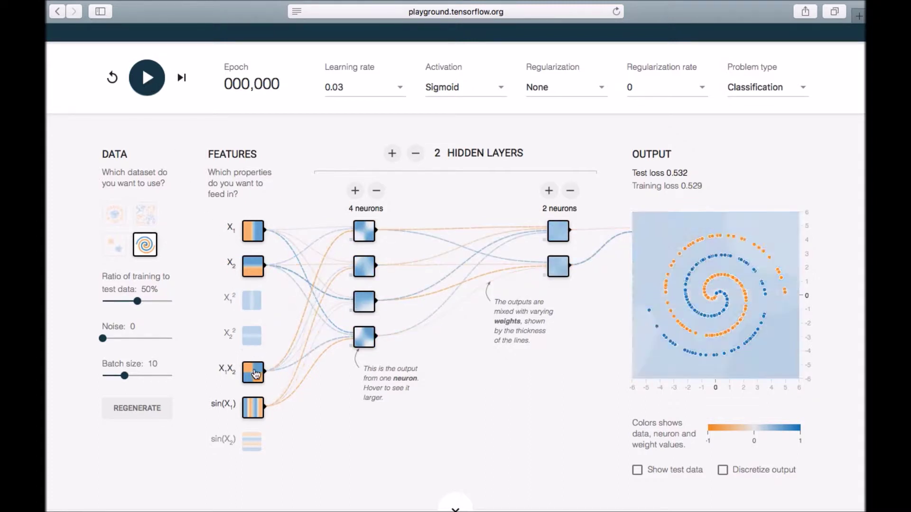
{"action": "left_click", "coordinate": [252, 372]}
{"action": "left_click", "coordinate": [256, 408]}
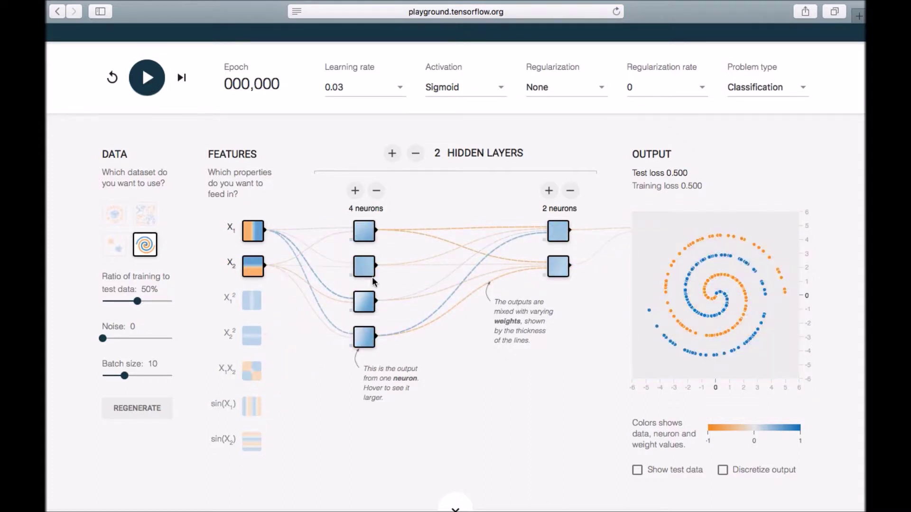
Add a third hidden layer and increase the second and third hidden layers to 4 neurons each
{"action": "left_click", "coordinate": [392, 154]}
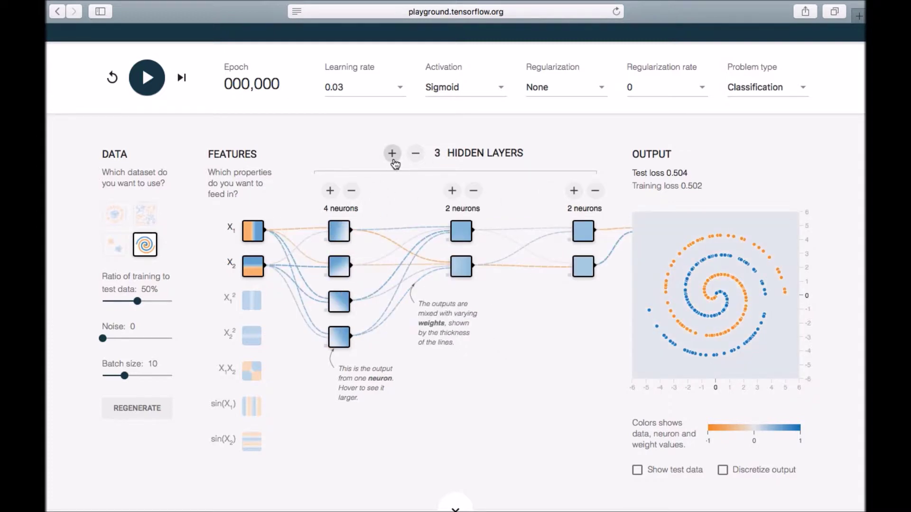
{"action": "left_click", "coordinate": [452, 190]}
{"action": "left_click", "coordinate": [452, 190]}
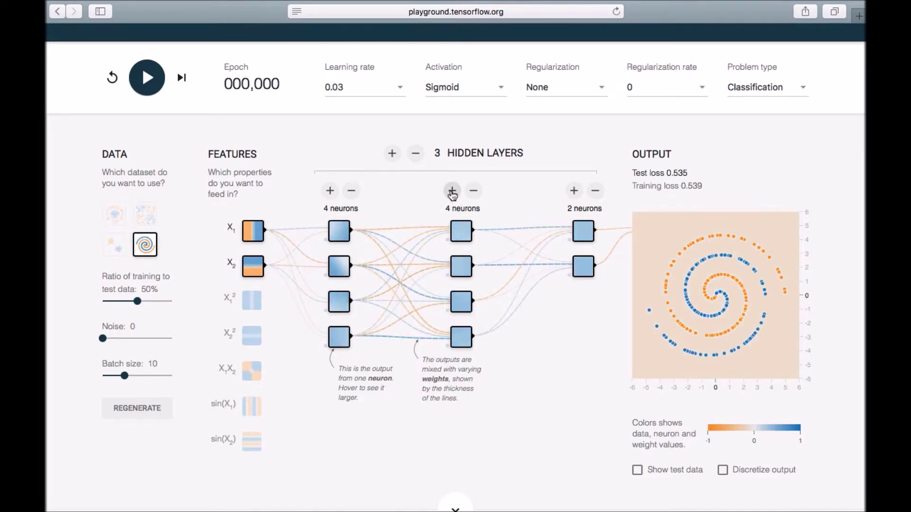
{"action": "left_click", "coordinate": [574, 191]}
{"action": "left_click", "coordinate": [574, 191]}
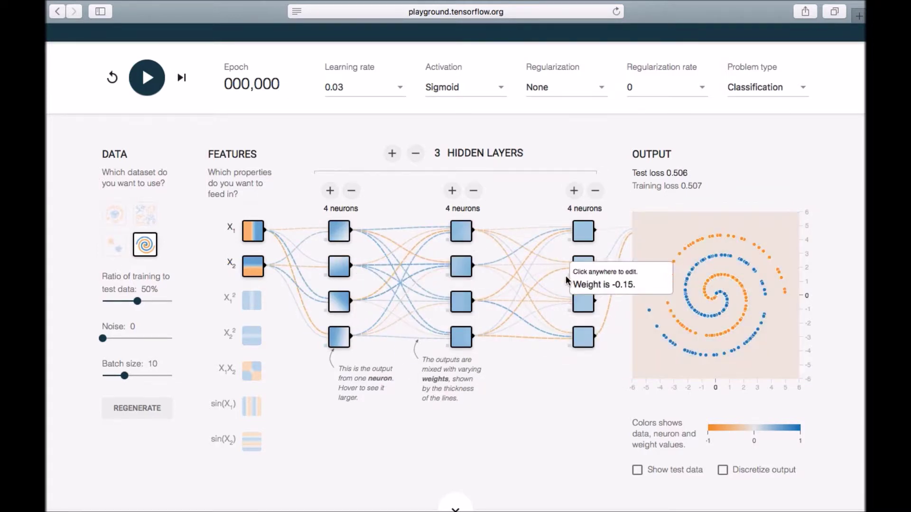
Switch the activation function to ReLU and train the three-layer network, pausing after about 360 epochs
{"action": "left_click", "coordinate": [494, 93]}
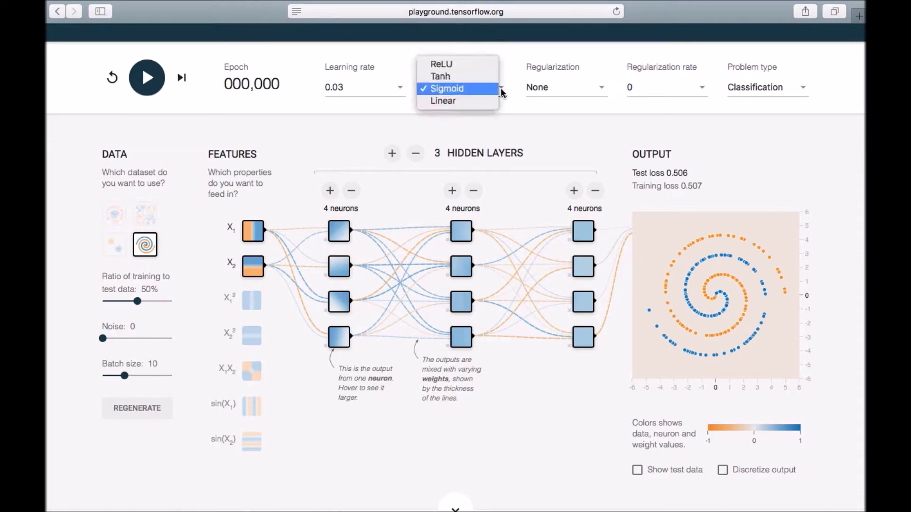
{"action": "left_click", "coordinate": [446, 69]}
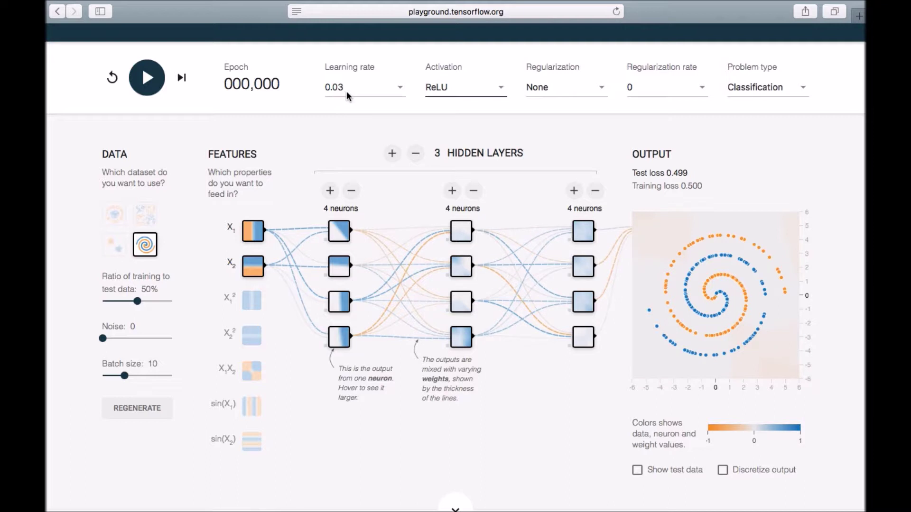
{"action": "left_click", "coordinate": [146, 79]}
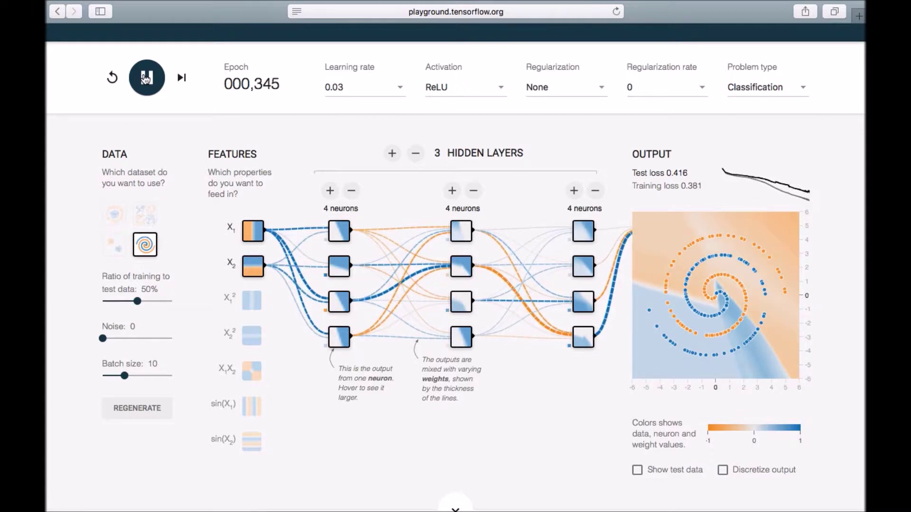
{"action": "left_click", "coordinate": [146, 77]}
Enlarge the three hidden layers to 6, 6 and 5 neurons and train the network for about 300 epochs
{"action": "mouse_move", "coordinate": [252, 297]}
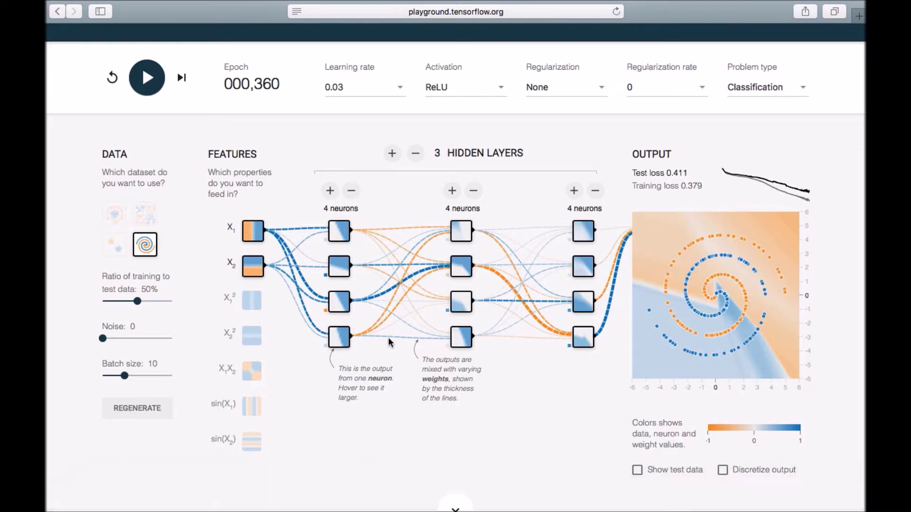
{"action": "left_click", "coordinate": [452, 190]}
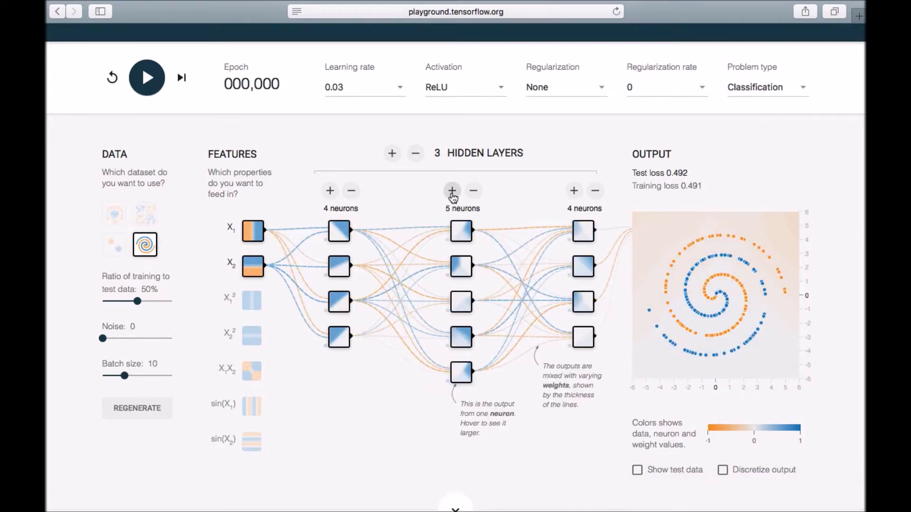
{"action": "left_click", "coordinate": [452, 190]}
{"action": "left_click", "coordinate": [330, 190]}
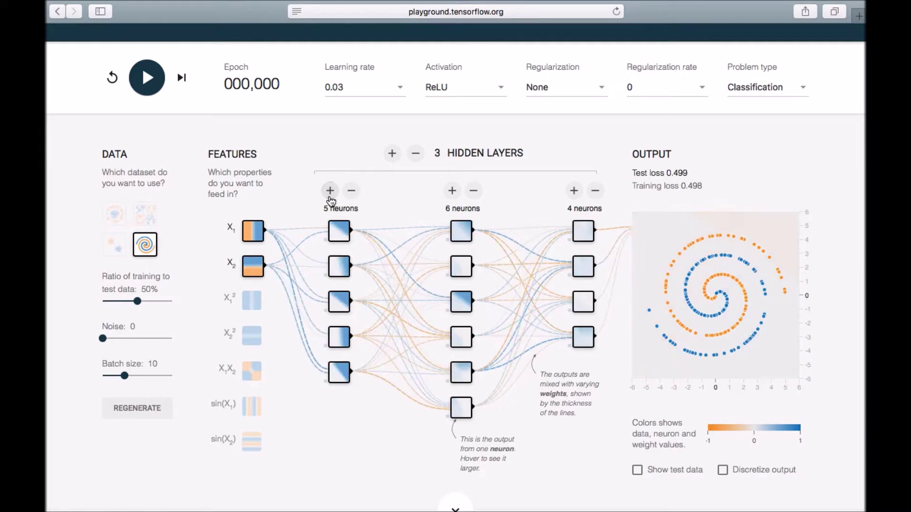
{"action": "left_click", "coordinate": [330, 191]}
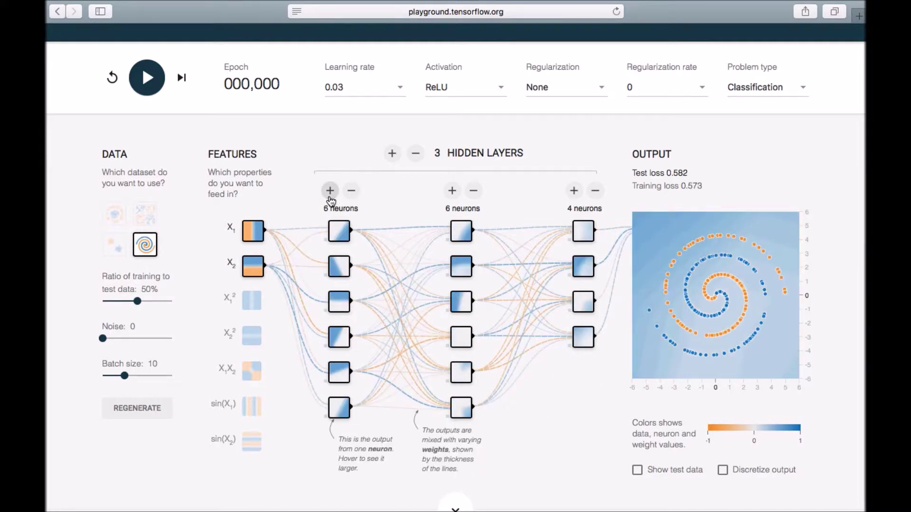
{"action": "left_click", "coordinate": [574, 192]}
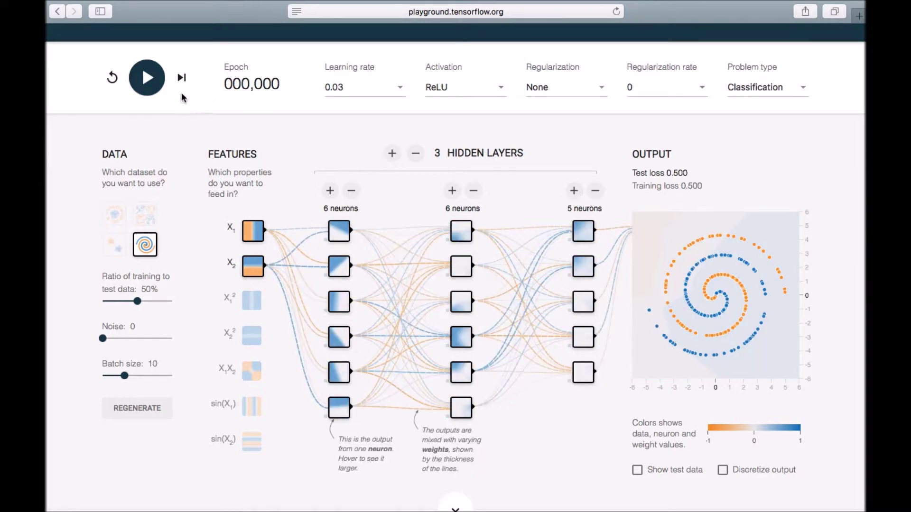
{"action": "left_click", "coordinate": [150, 84]}
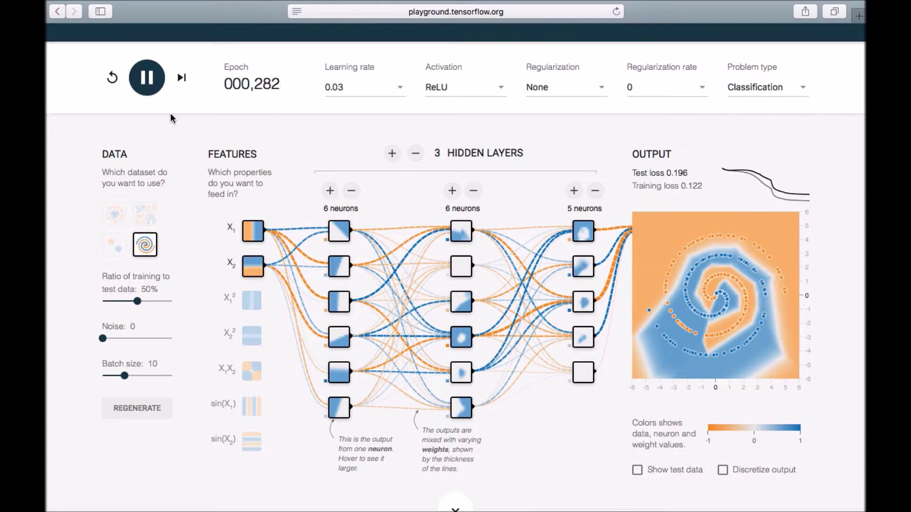
{"action": "left_click", "coordinate": [148, 82]}
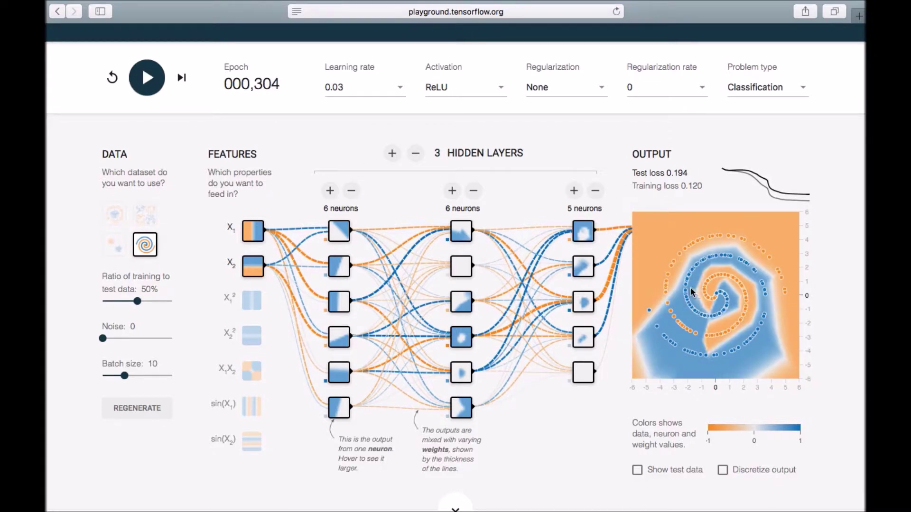
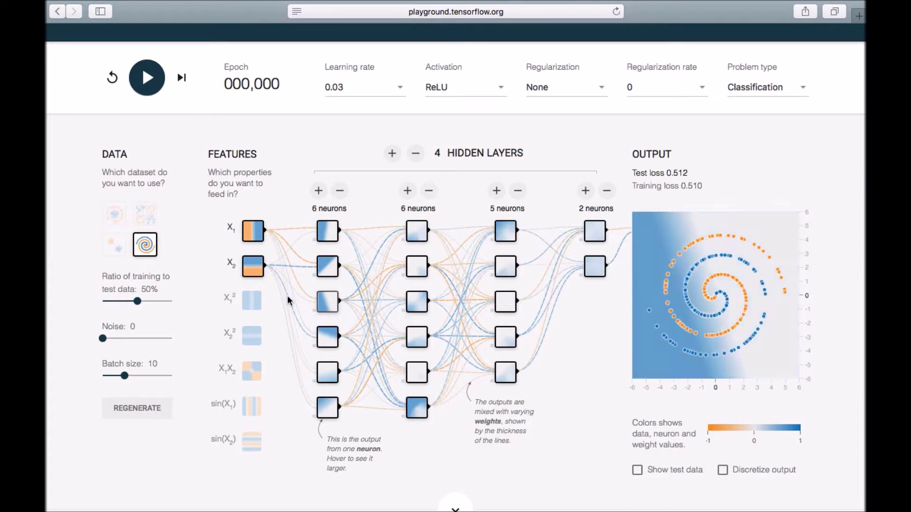
Add the X1² and X2² input features and increase the fourth hidden layer to 4 neurons
{"action": "left_click", "coordinate": [253, 302]}
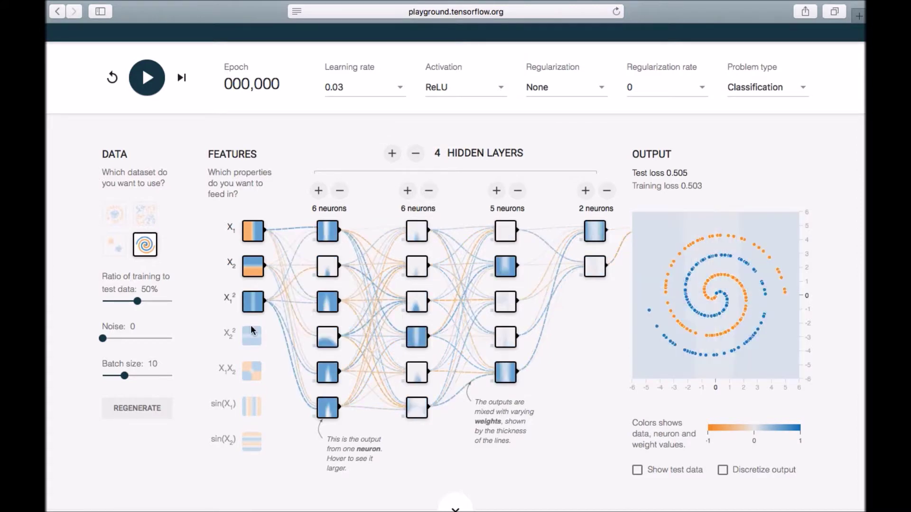
{"action": "left_click", "coordinate": [252, 336]}
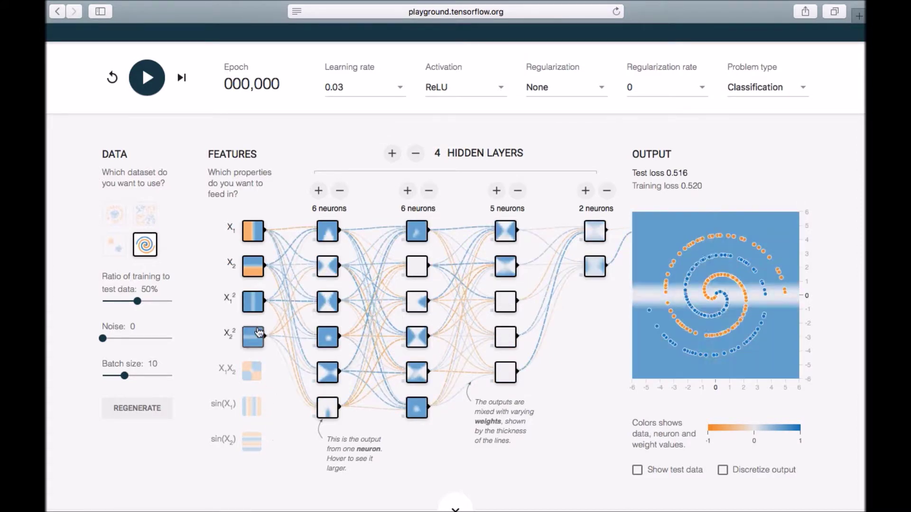
{"action": "mouse_move", "coordinate": [259, 317]}
{"action": "mouse_move", "coordinate": [326, 396]}
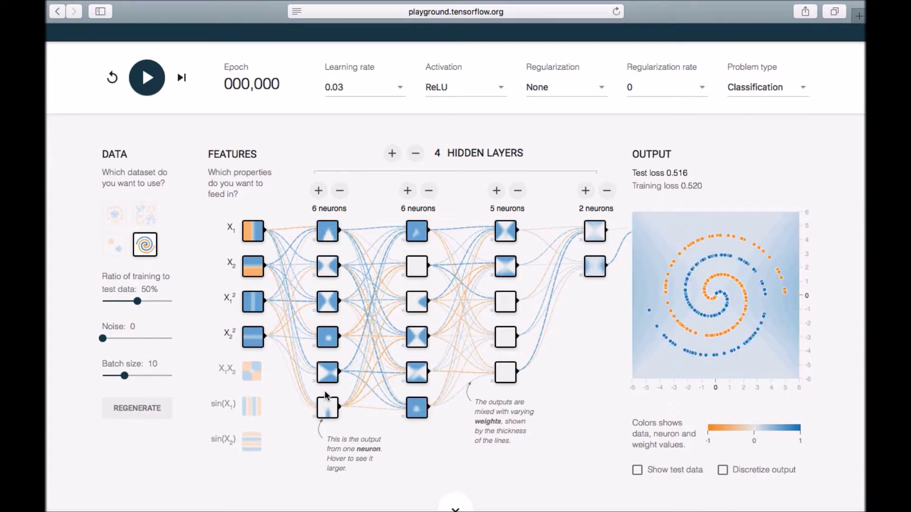
{"action": "left_click", "coordinate": [586, 190]}
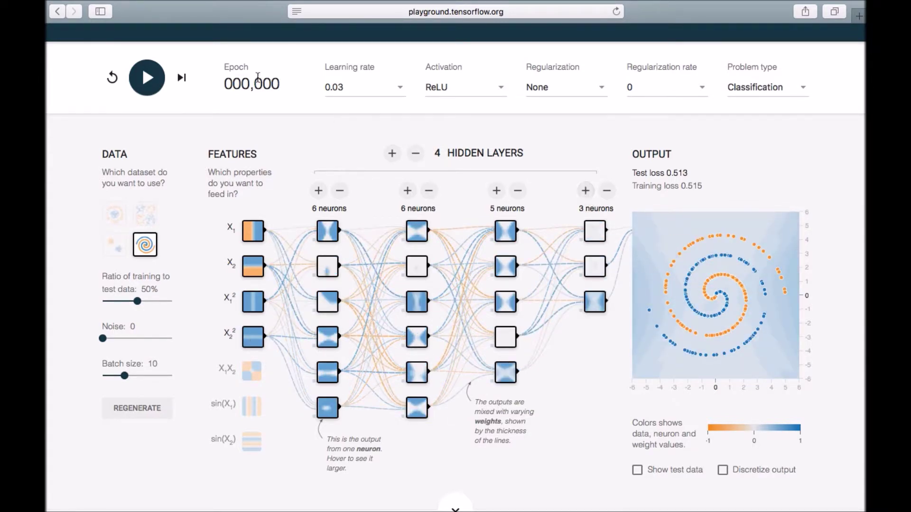
{"action": "left_click", "coordinate": [585, 190]}
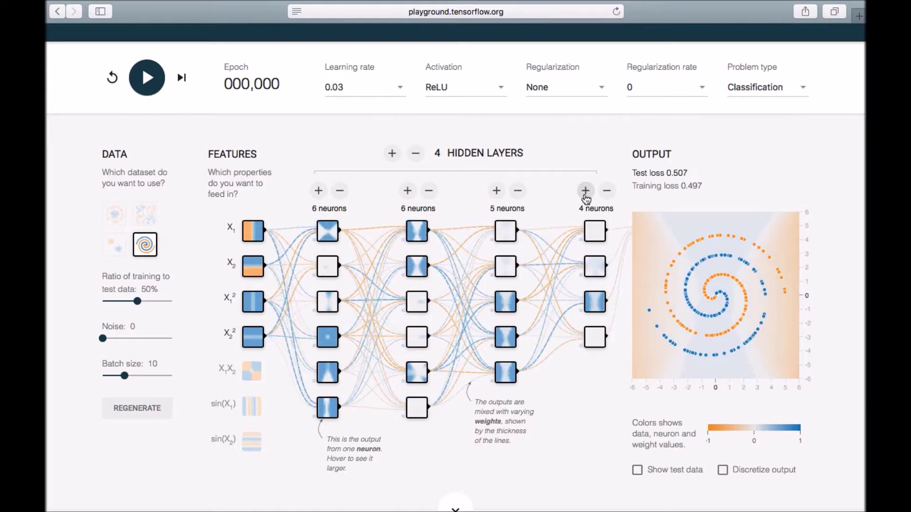
Train the four-layer ReLU network on the spiral data and pause it after about 340 epochs
{"action": "left_click", "coordinate": [147, 83]}
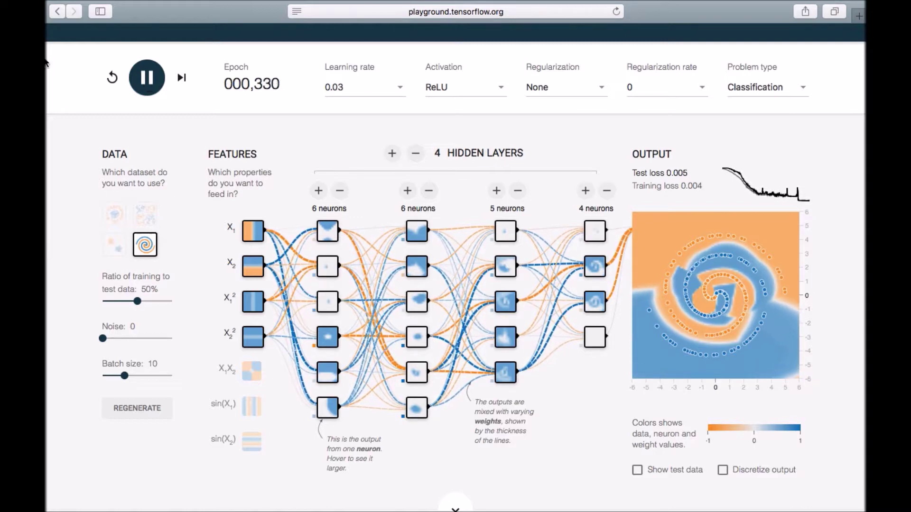
{"action": "left_click", "coordinate": [144, 86]}
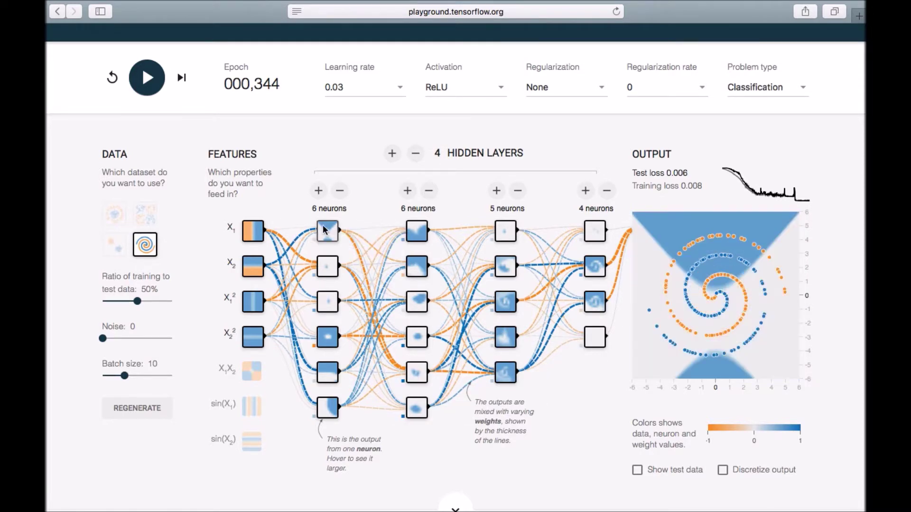
Examine the enlarged output patterns of individual neurons from the first through the fourth hidden layer
{"action": "mouse_move", "coordinate": [333, 241]}
{"action": "mouse_move", "coordinate": [333, 274]}
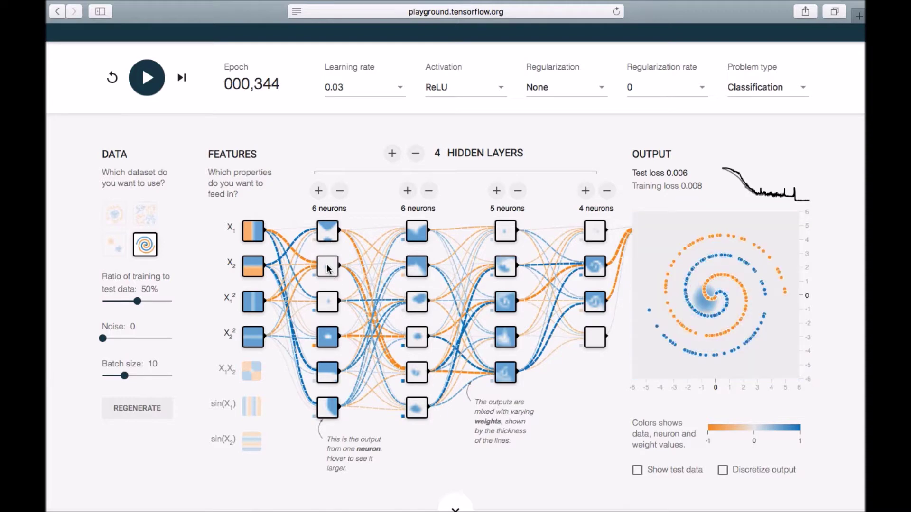
{"action": "mouse_move", "coordinate": [333, 344]}
{"action": "mouse_move", "coordinate": [329, 301]}
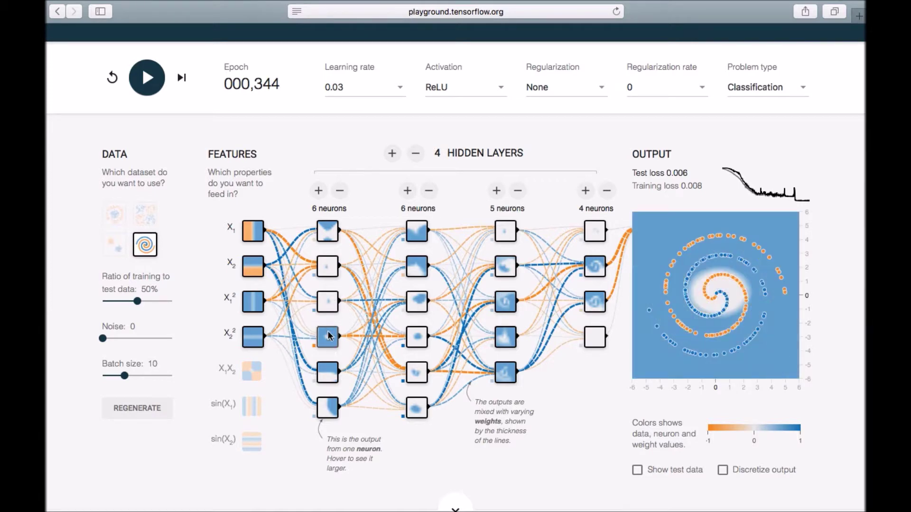
{"action": "mouse_move", "coordinate": [331, 375]}
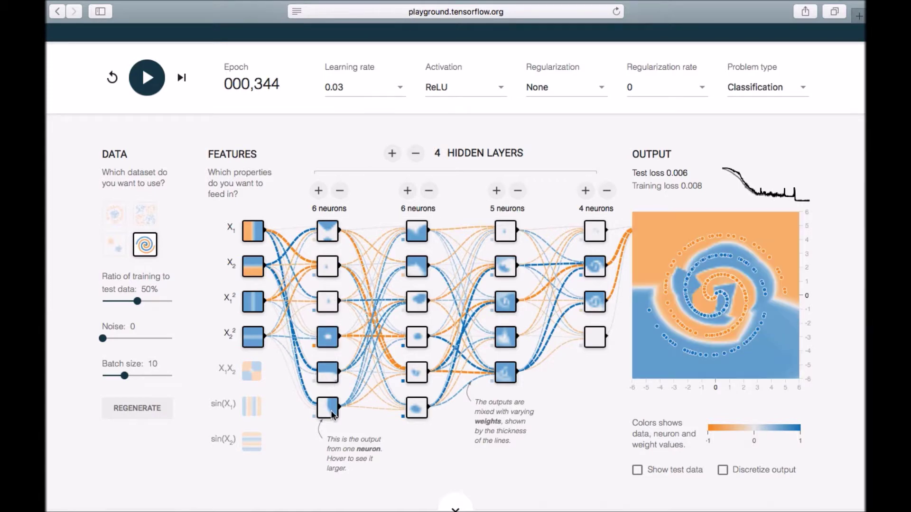
{"action": "mouse_move", "coordinate": [420, 239]}
{"action": "mouse_move", "coordinate": [505, 274]}
{"action": "mouse_move", "coordinate": [508, 305]}
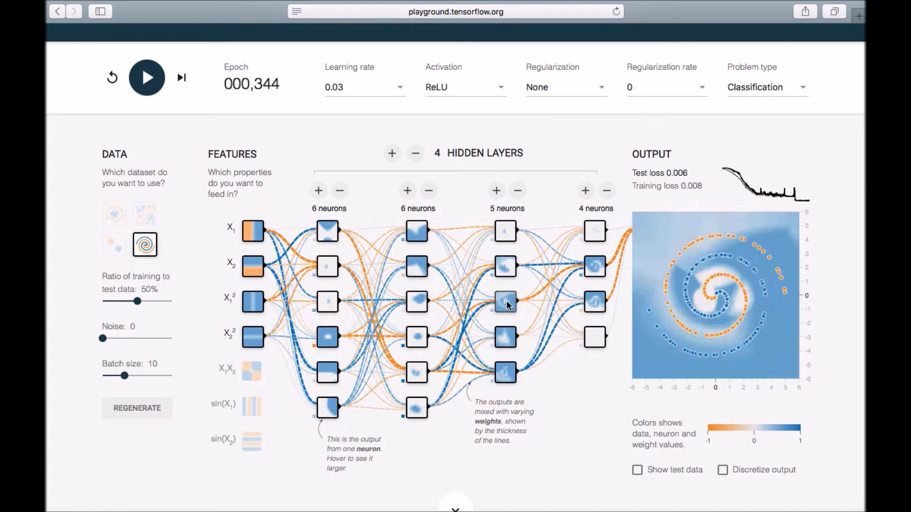
{"action": "mouse_move", "coordinate": [506, 346]}
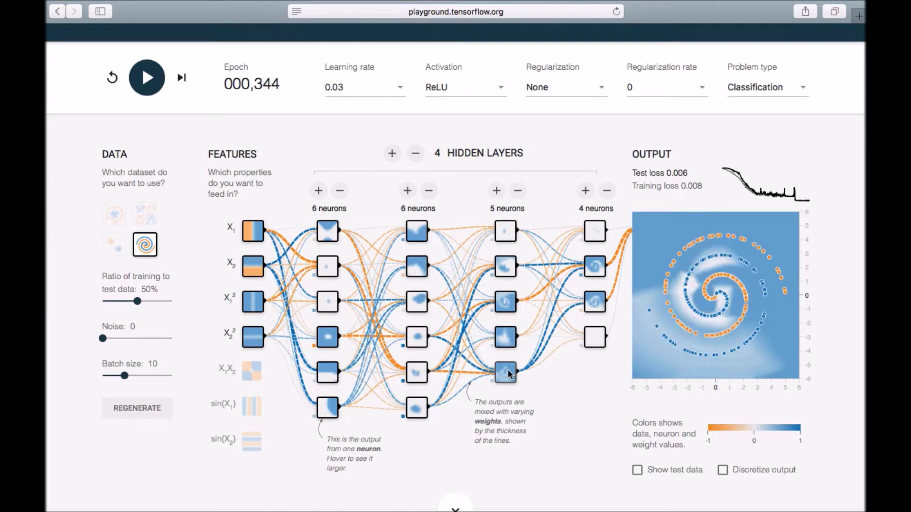
{"action": "mouse_move", "coordinate": [589, 264]}
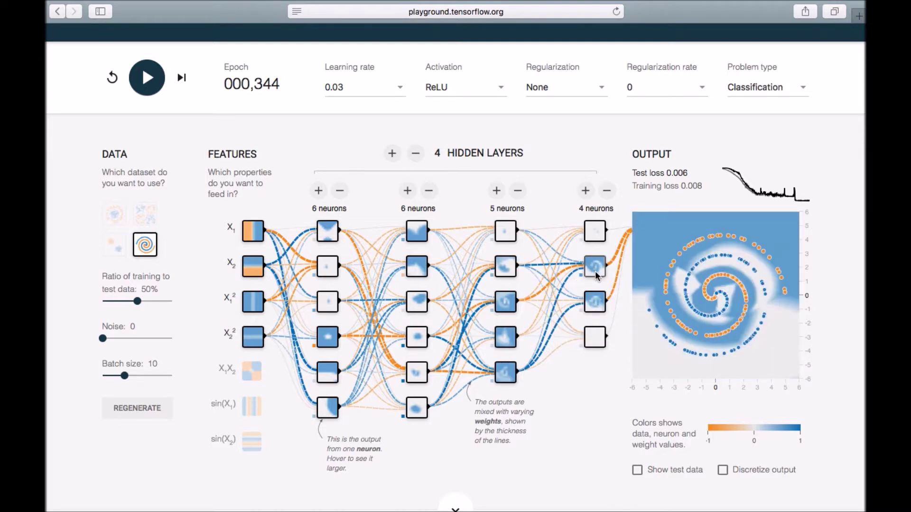
{"action": "mouse_move", "coordinate": [596, 340]}
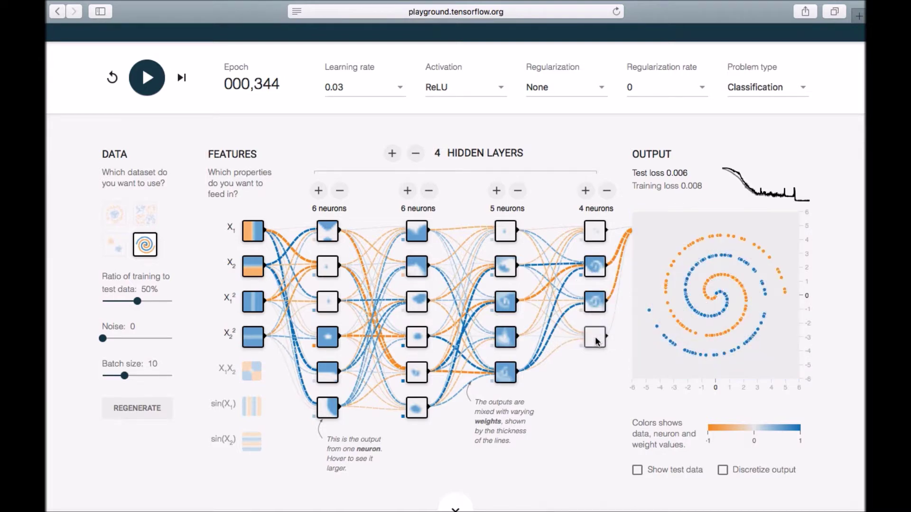
{"action": "mouse_move", "coordinate": [599, 238]}
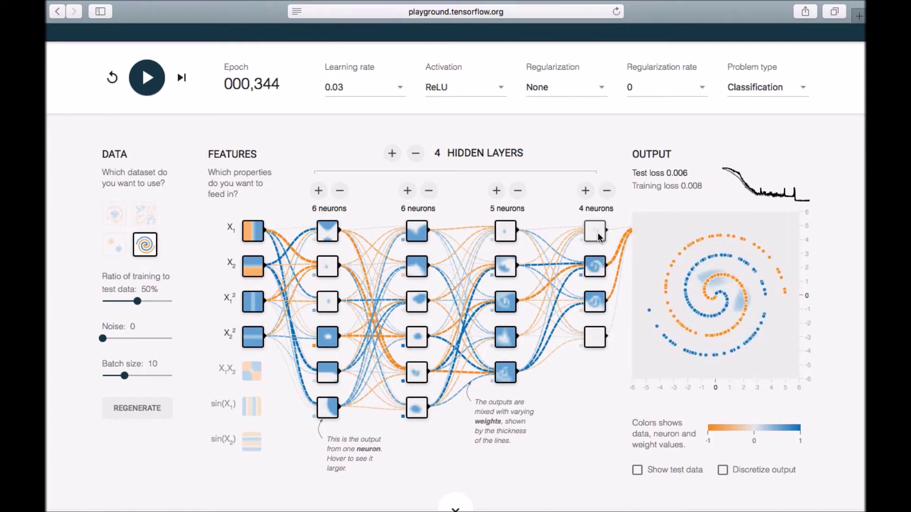
Try continuing the training at a learning rate of 0.1 to about epoch 489, and restore the rate to 0.03
{"action": "left_click", "coordinate": [395, 87]}
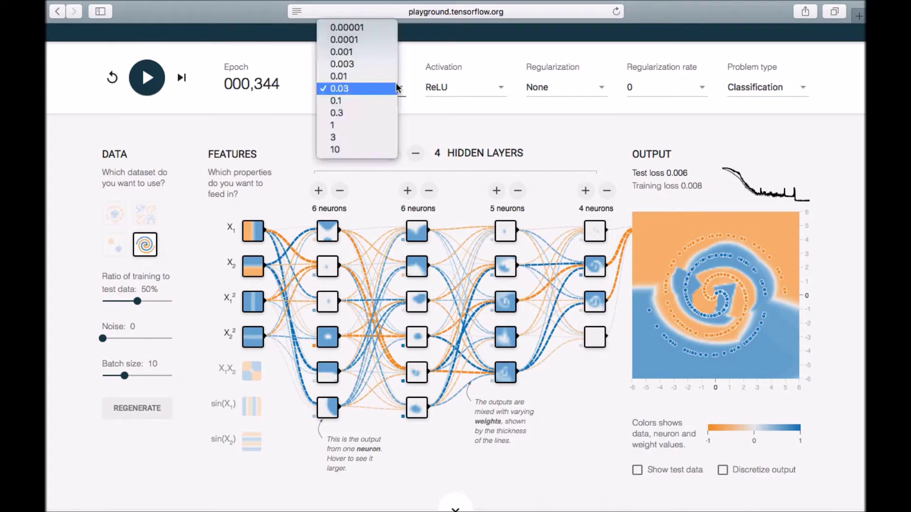
{"action": "left_click", "coordinate": [363, 100]}
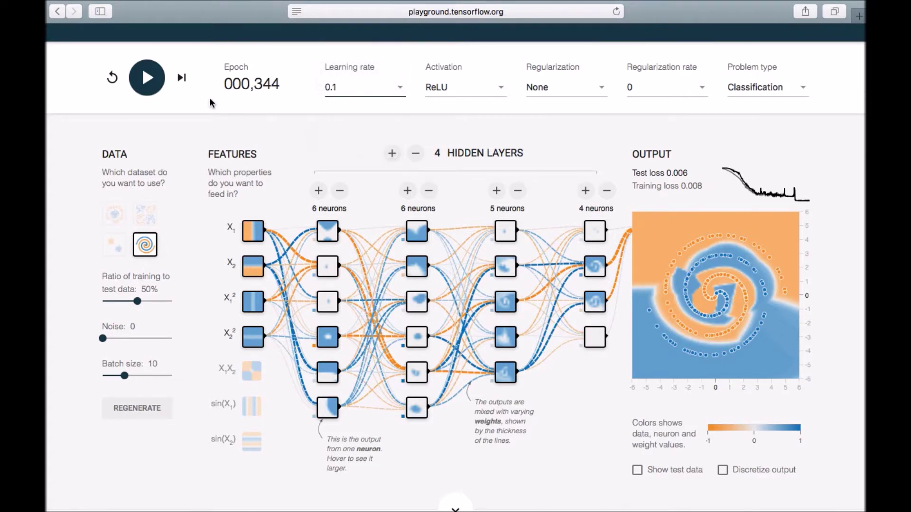
{"action": "left_click", "coordinate": [151, 80]}
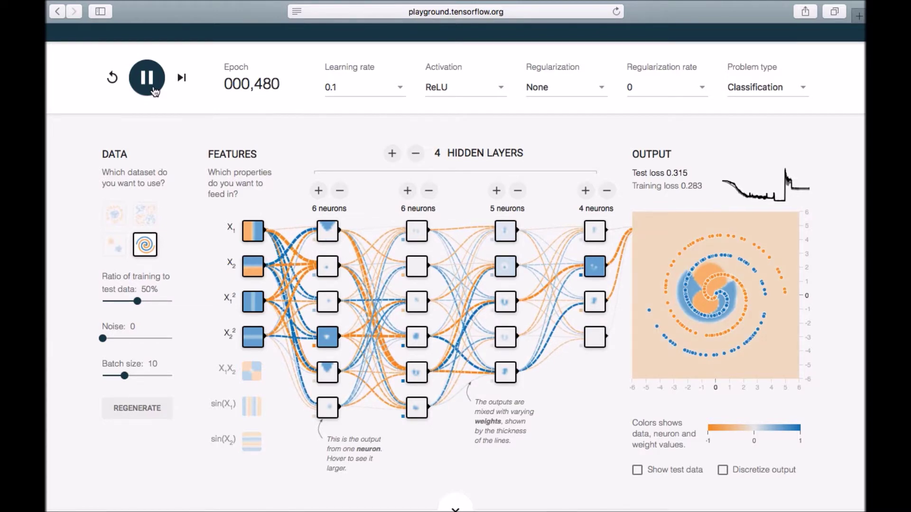
{"action": "left_click", "coordinate": [147, 78]}
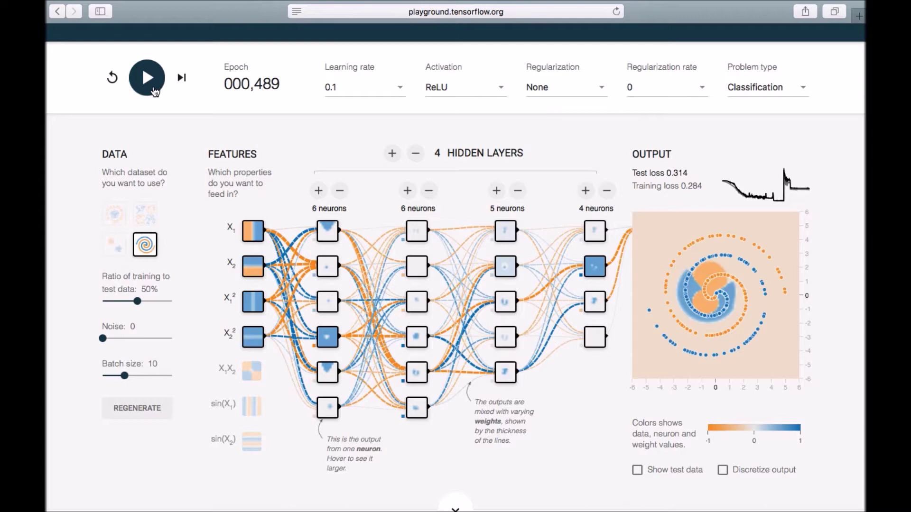
{"action": "left_click", "coordinate": [398, 90]}
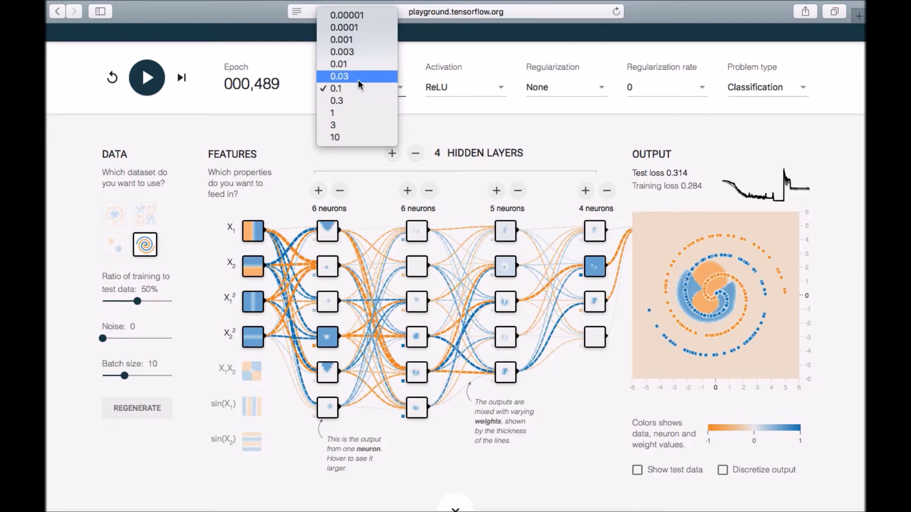
{"action": "key", "text": "Escape"}
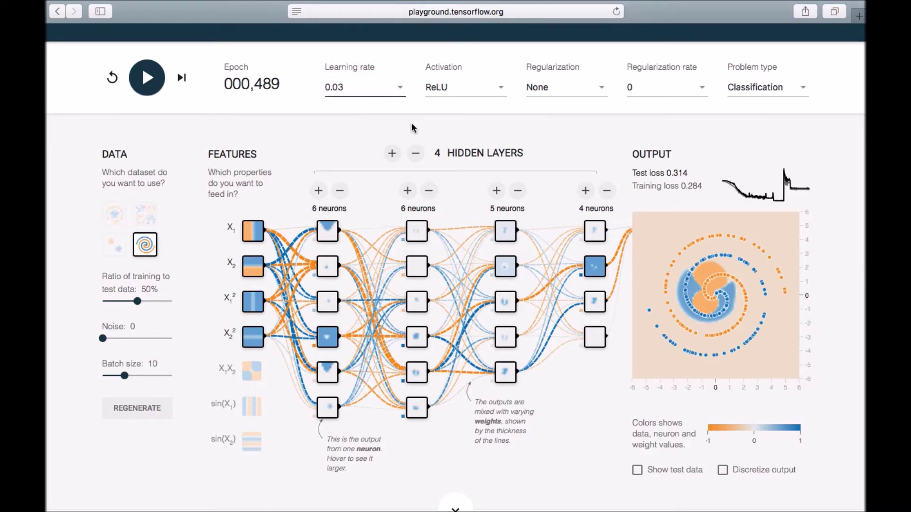
Reduce the four hidden layers to 5, 4, 3 and 2 neurons and train the network for about 350 epochs
{"action": "left_click", "coordinate": [340, 192]}
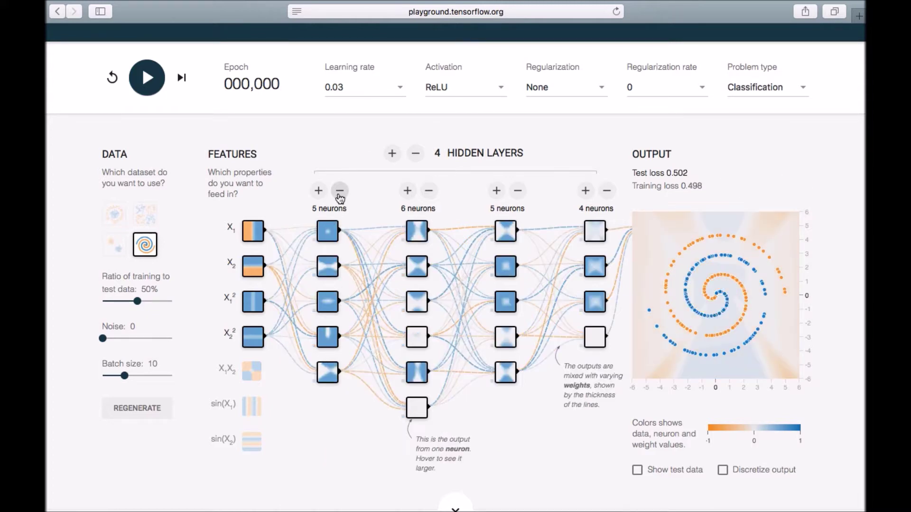
{"action": "left_click", "coordinate": [429, 191]}
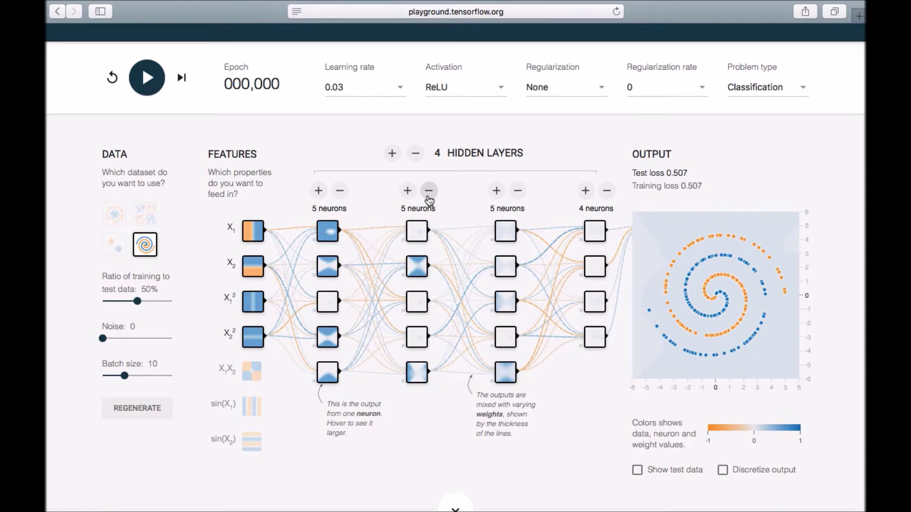
{"action": "left_click", "coordinate": [429, 191]}
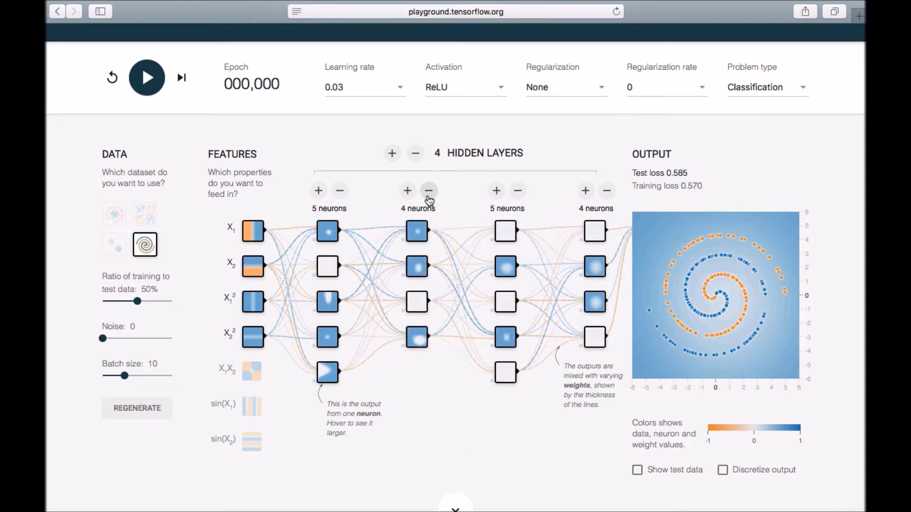
{"action": "left_click", "coordinate": [519, 191]}
{"action": "left_click", "coordinate": [518, 192]}
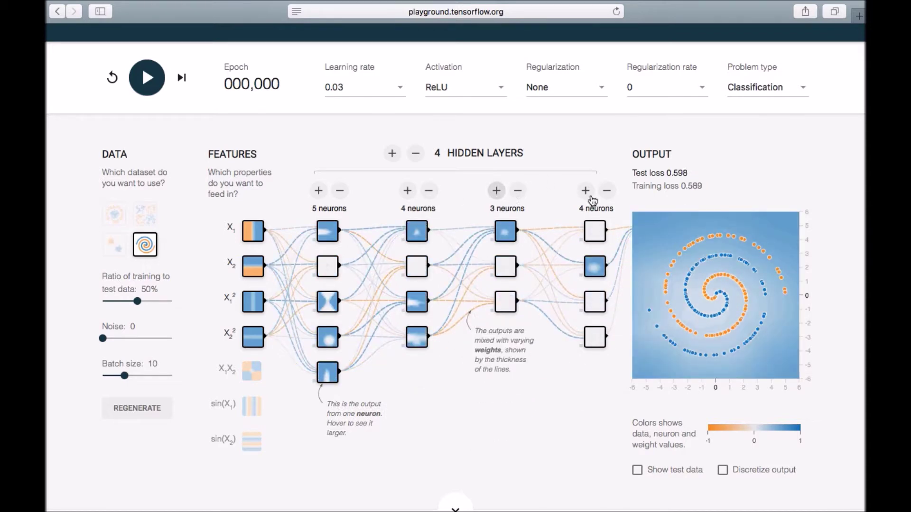
{"action": "left_click", "coordinate": [607, 191]}
{"action": "left_click", "coordinate": [607, 191]}
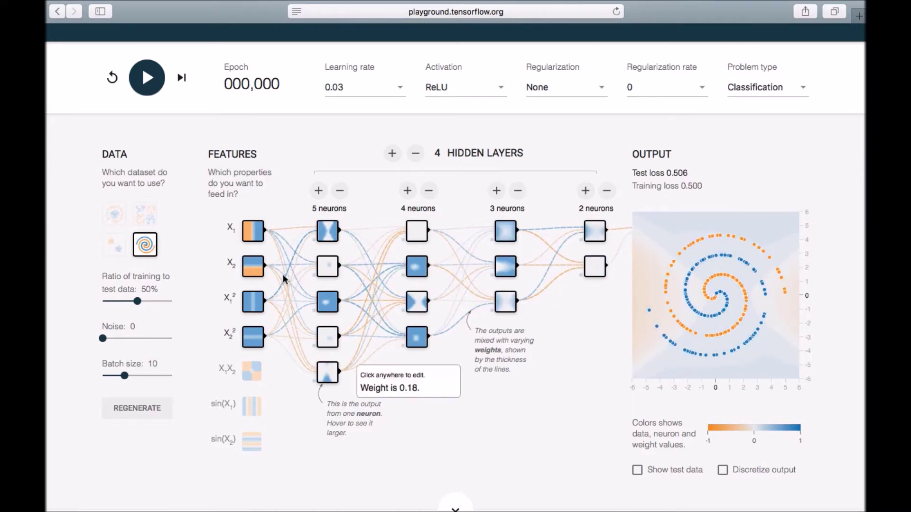
{"action": "left_click", "coordinate": [150, 87]}
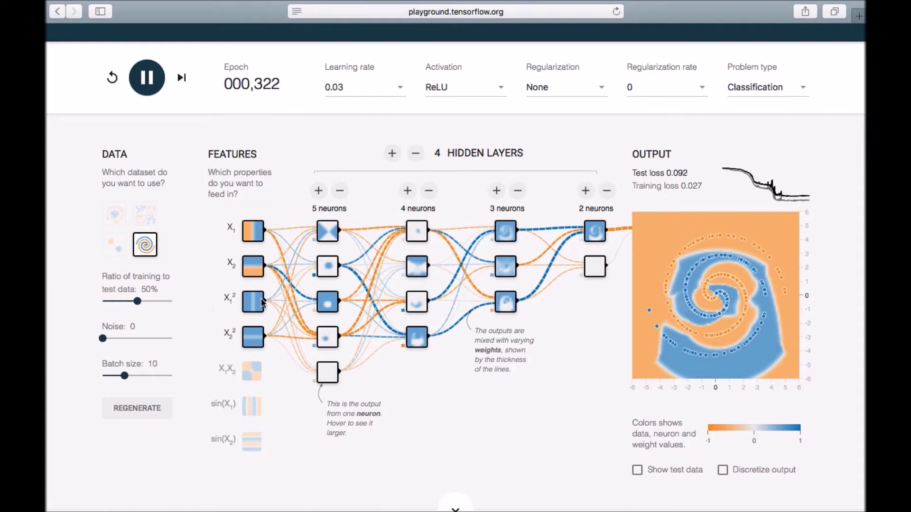
{"action": "left_click", "coordinate": [148, 78]}
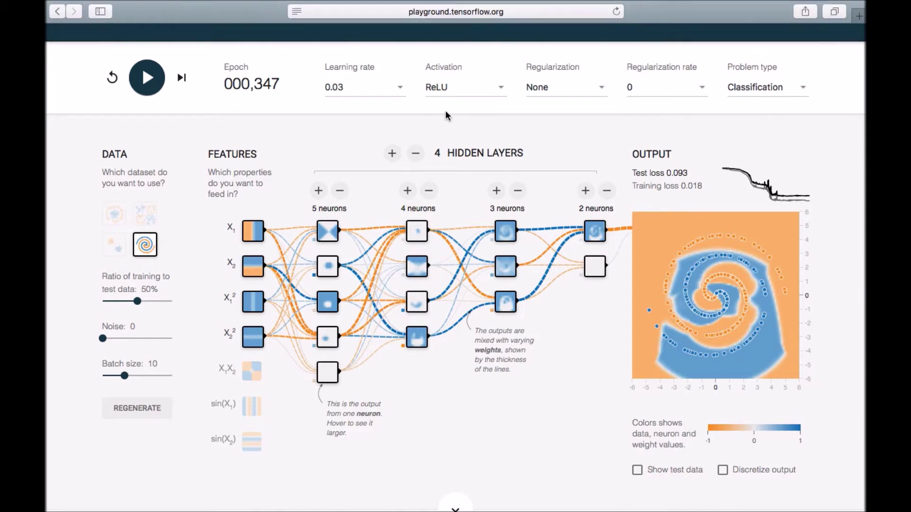
Switch the activation function to Tanh, train for about 425 epochs, and inspect the last hidden layer's neuron outputs
{"action": "left_click", "coordinate": [504, 90]}
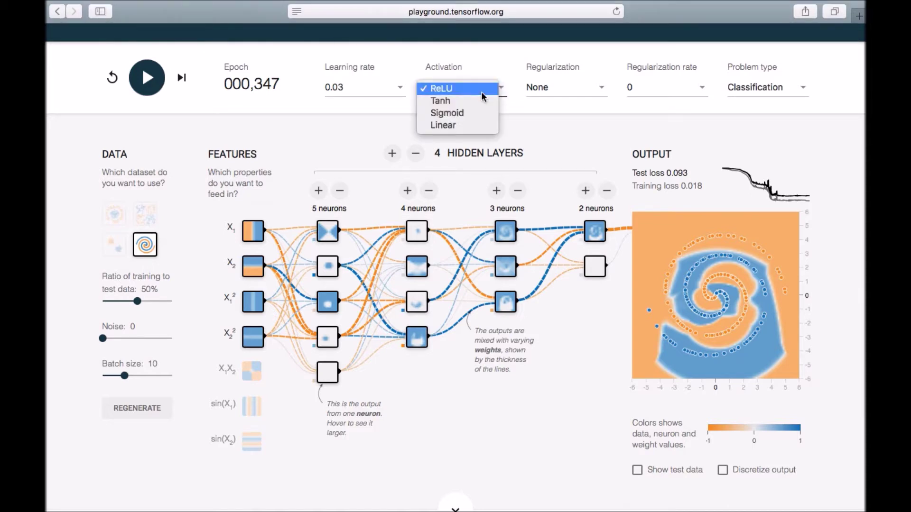
{"action": "left_click", "coordinate": [466, 101]}
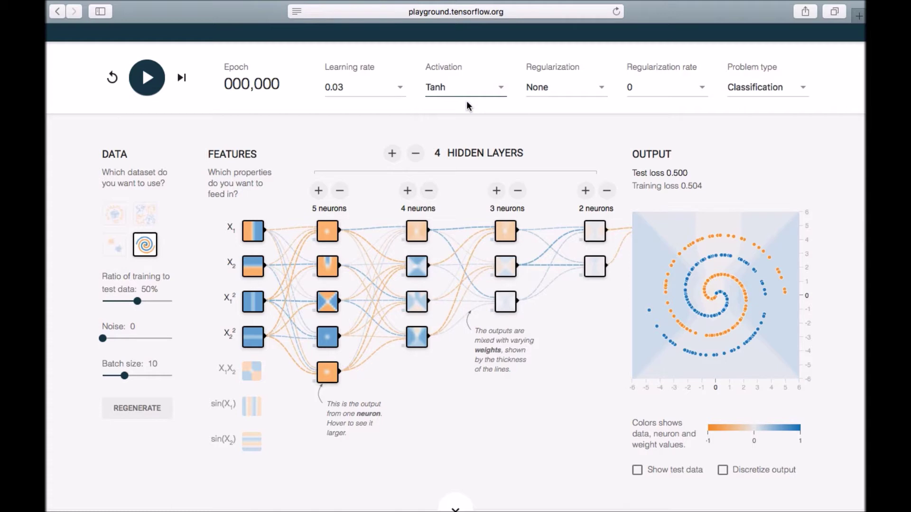
{"action": "left_click", "coordinate": [153, 84]}
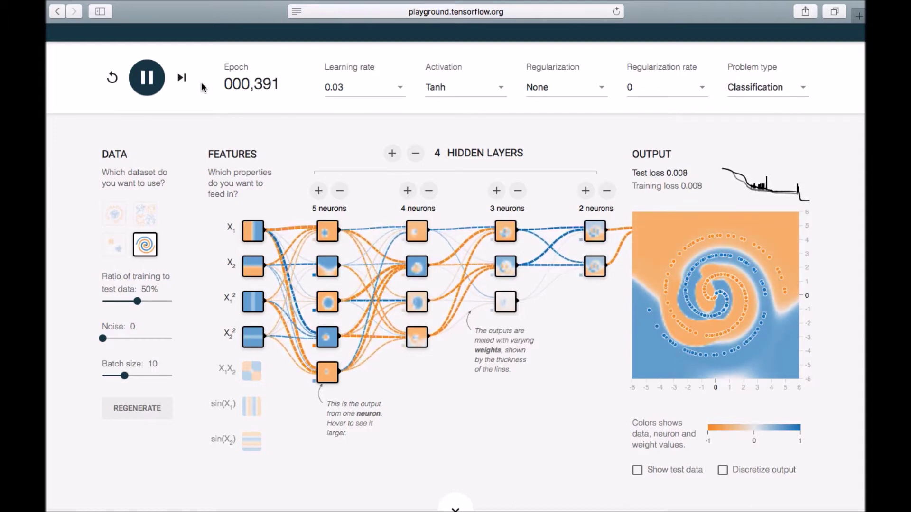
{"action": "left_click", "coordinate": [149, 81]}
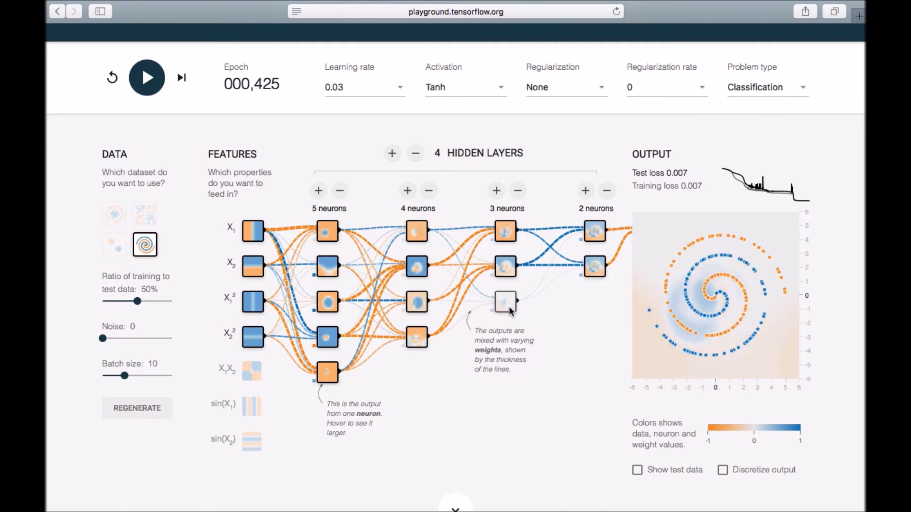
{"action": "mouse_move", "coordinate": [615, 246]}
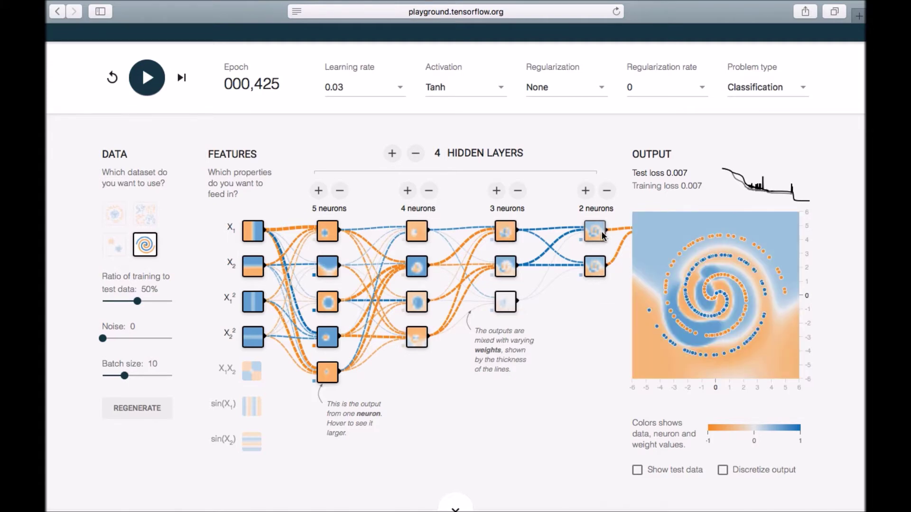
{"action": "mouse_move", "coordinate": [606, 269]}
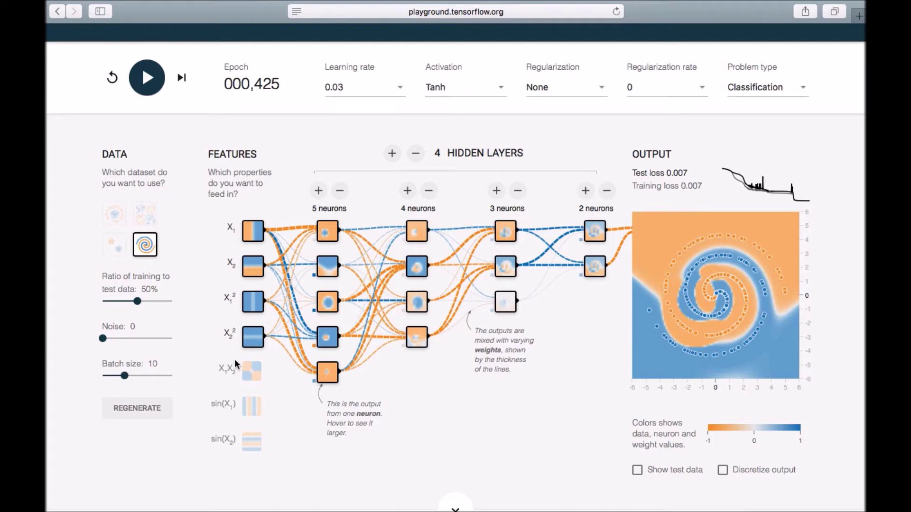
Set the training-to-test ratio to 70% and the batch size to 24, and train the network for about 500 epochs
{"action": "left_click_drag", "start_coordinate": [138, 301], "coordinate": [155, 302]}
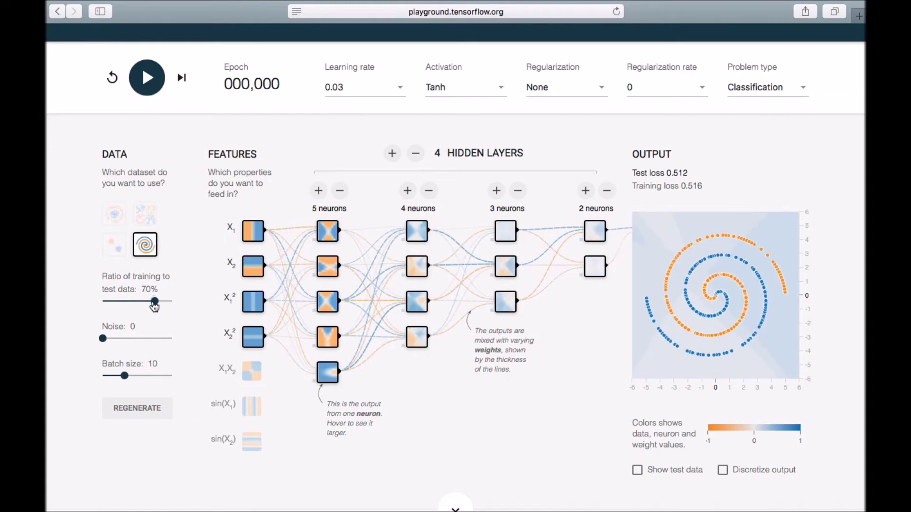
{"action": "left_click_drag", "start_coordinate": [125, 379], "coordinate": [159, 376]}
{"action": "left_click", "coordinate": [146, 79]}
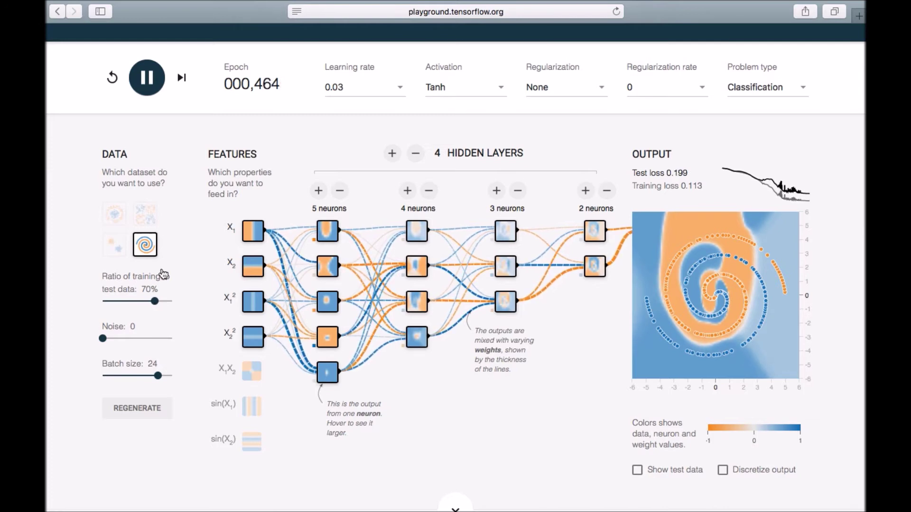
{"action": "left_click", "coordinate": [148, 86]}
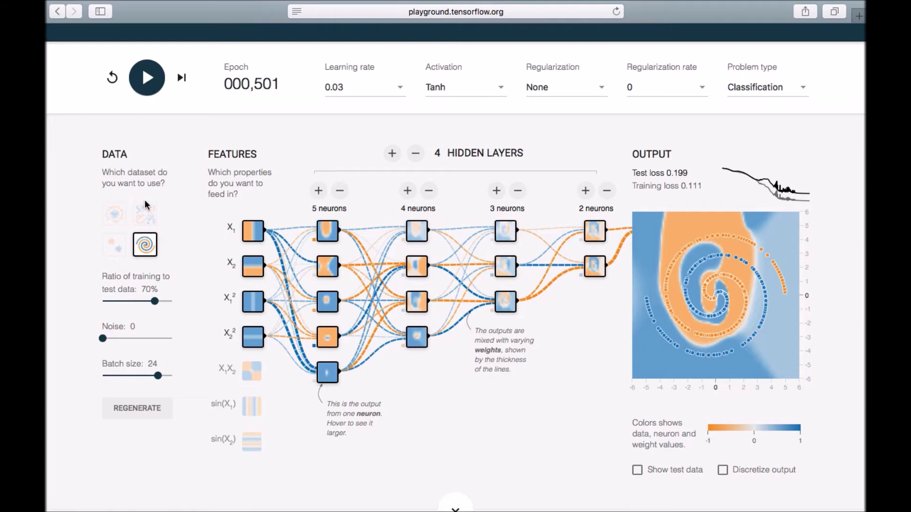
Switch to the four-quadrant exclusive-or dataset and reduce the first hidden layer to 4 neurons
{"action": "left_click", "coordinate": [147, 216]}
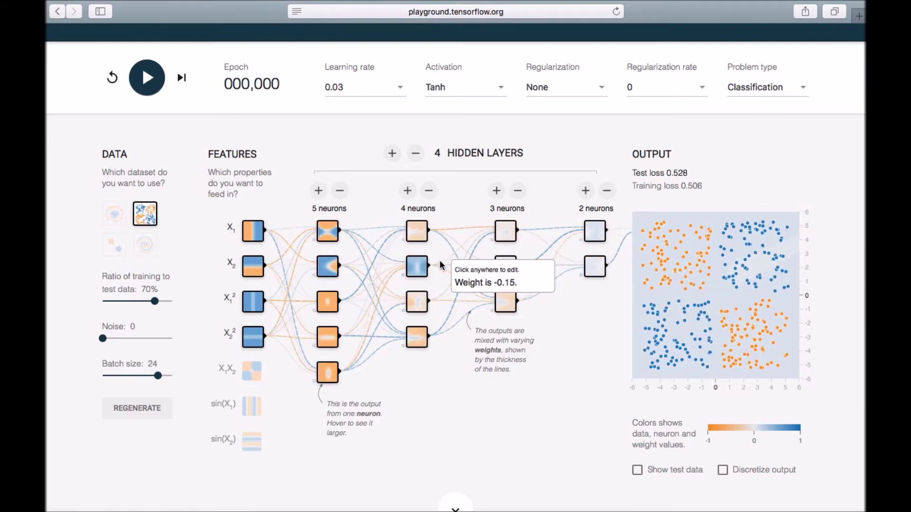
{"action": "mouse_move", "coordinate": [463, 278]}
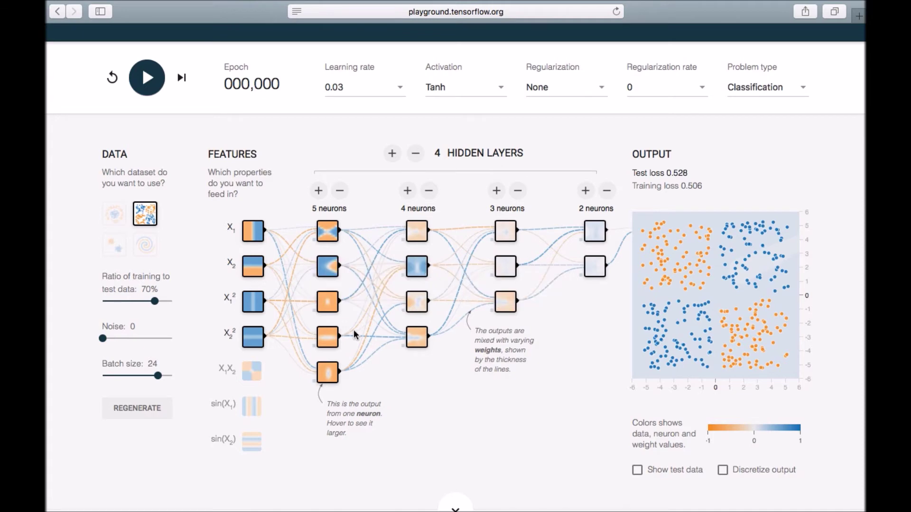
{"action": "left_click", "coordinate": [344, 196]}
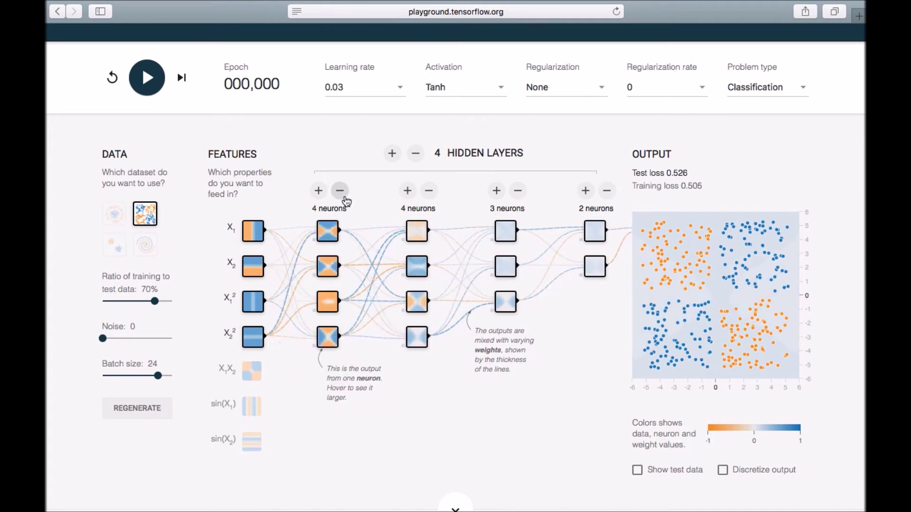
Remove the squared X1 and X2 input features and delete the last hidden layer, leaving three hidden layers
{"action": "left_click", "coordinate": [253, 301]}
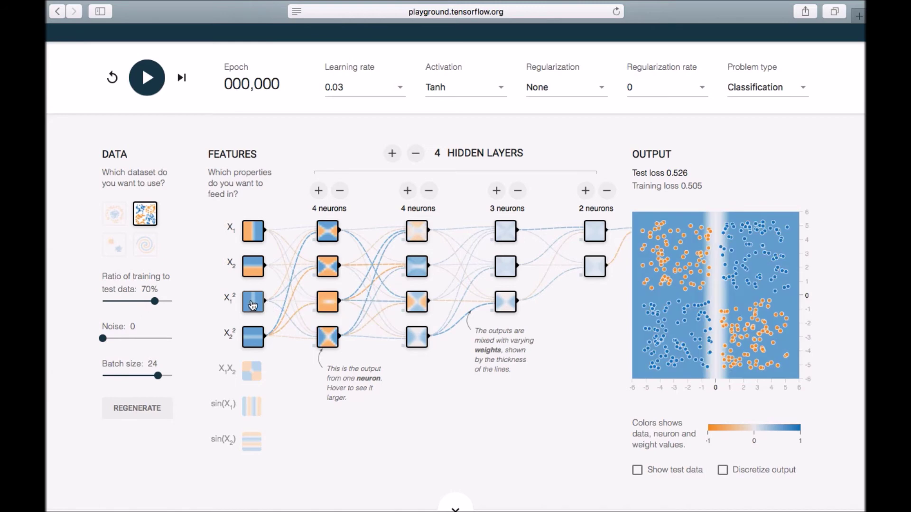
{"action": "double_click", "coordinate": [256, 336]}
{"action": "left_click", "coordinate": [256, 336]}
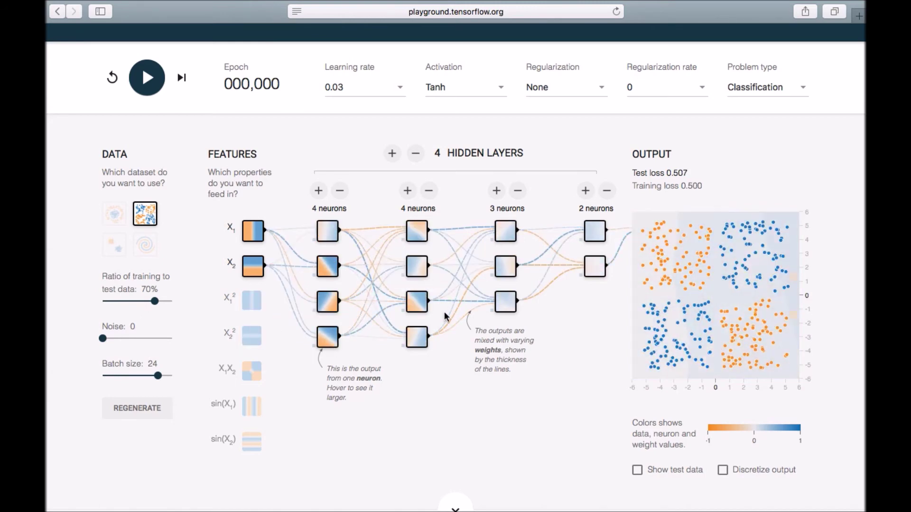
{"action": "left_click", "coordinate": [607, 191]}
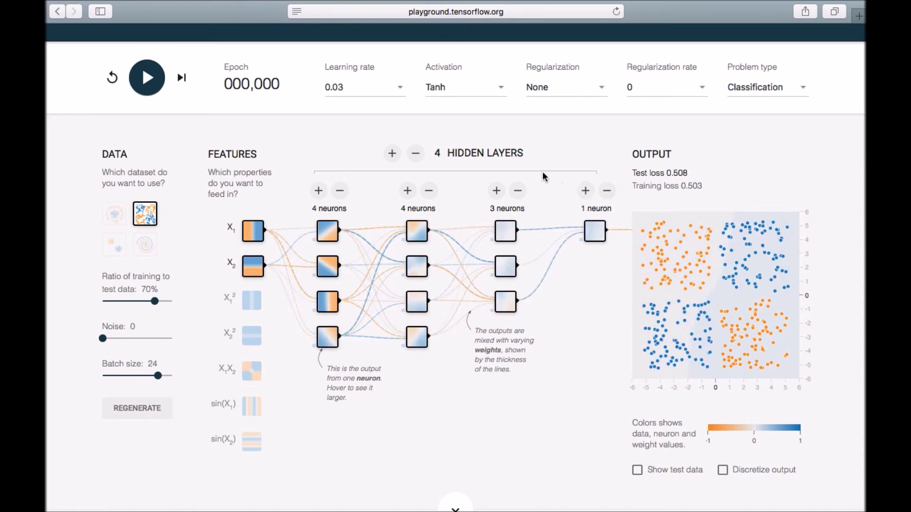
{"action": "left_click", "coordinate": [421, 154]}
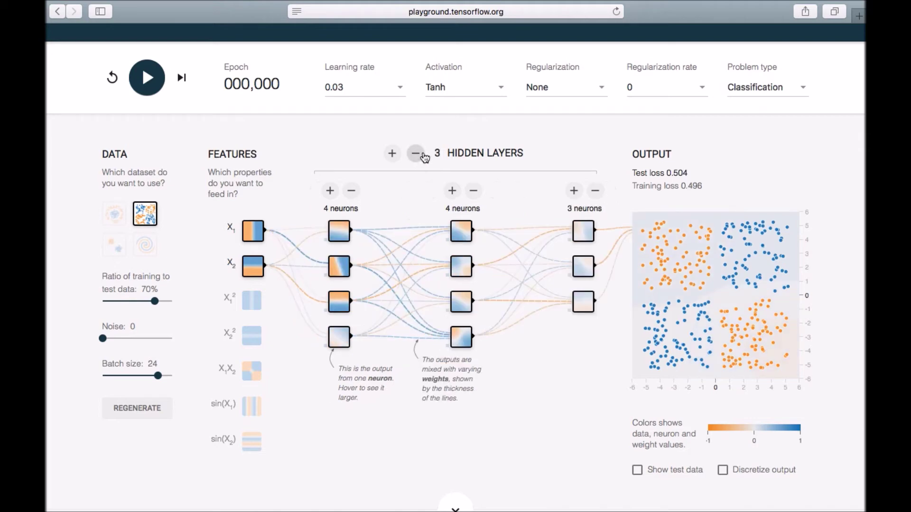
Train the network for about 65 epochs and inspect the neuron outputs in the second and third hidden layers
{"action": "mouse_move", "coordinate": [486, 338]}
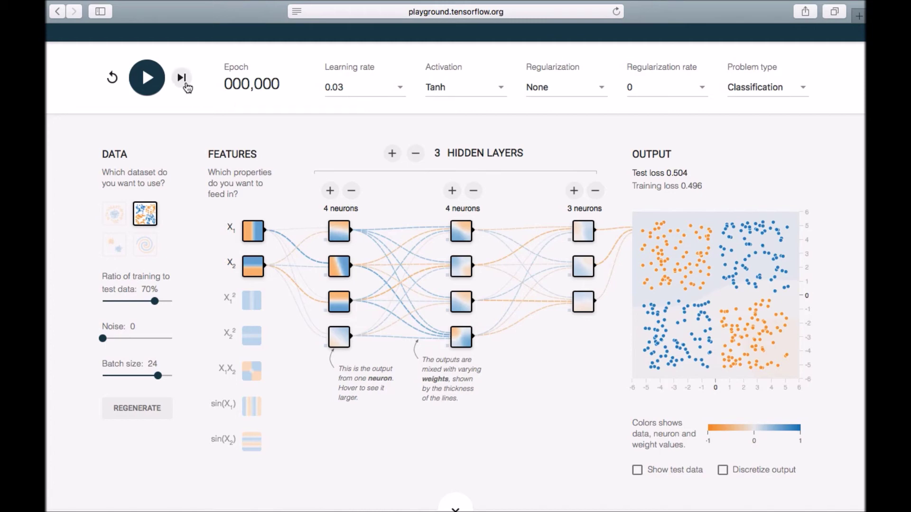
{"action": "left_click", "coordinate": [151, 81]}
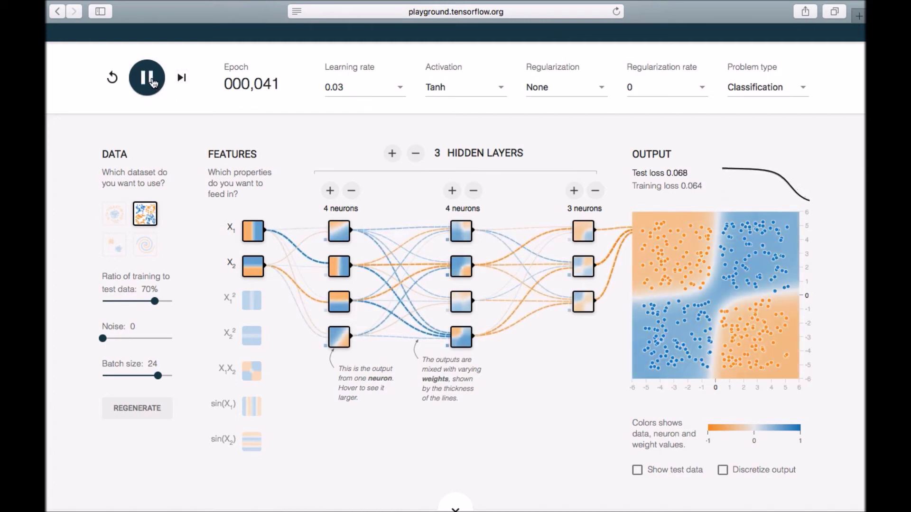
{"action": "left_click", "coordinate": [153, 82]}
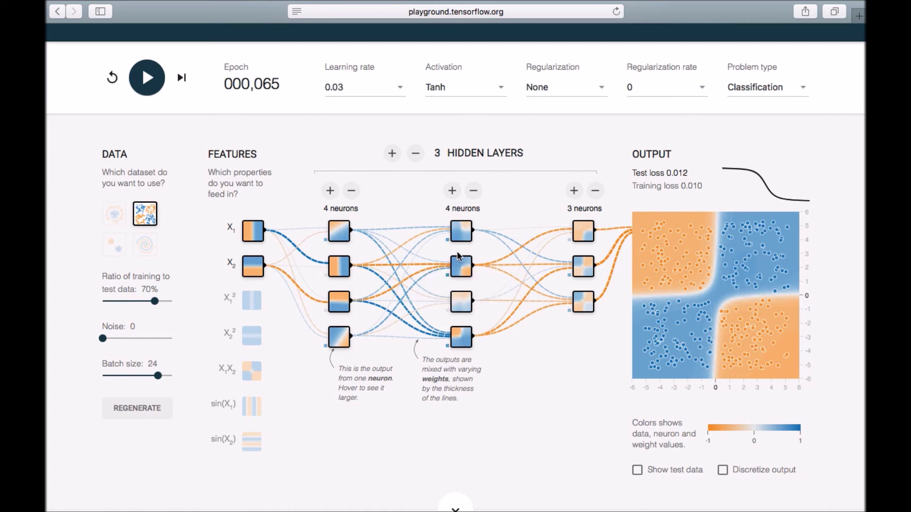
{"action": "mouse_move", "coordinate": [467, 277]}
{"action": "mouse_move", "coordinate": [586, 269]}
{"action": "mouse_move", "coordinate": [587, 298]}
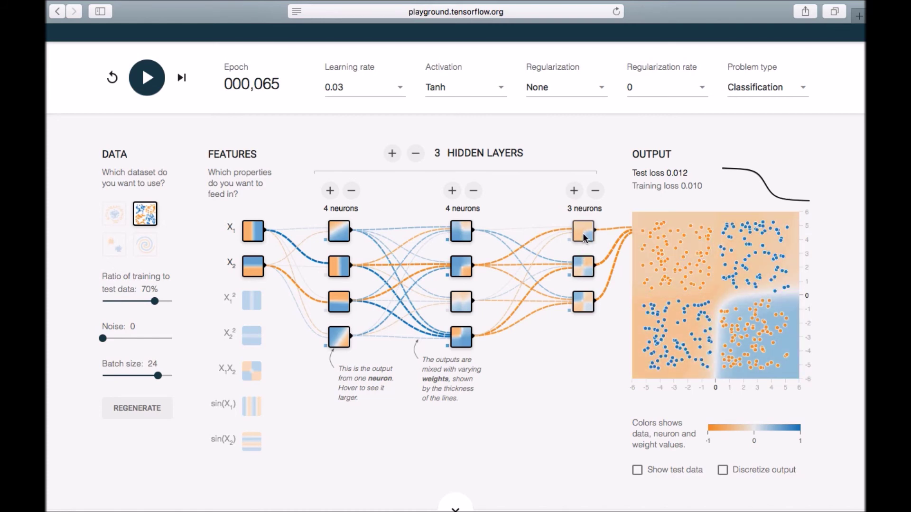
Reduce the second hidden layer to 3 neurons and the third hidden layer to 2 neurons
{"action": "left_click", "coordinate": [596, 191]}
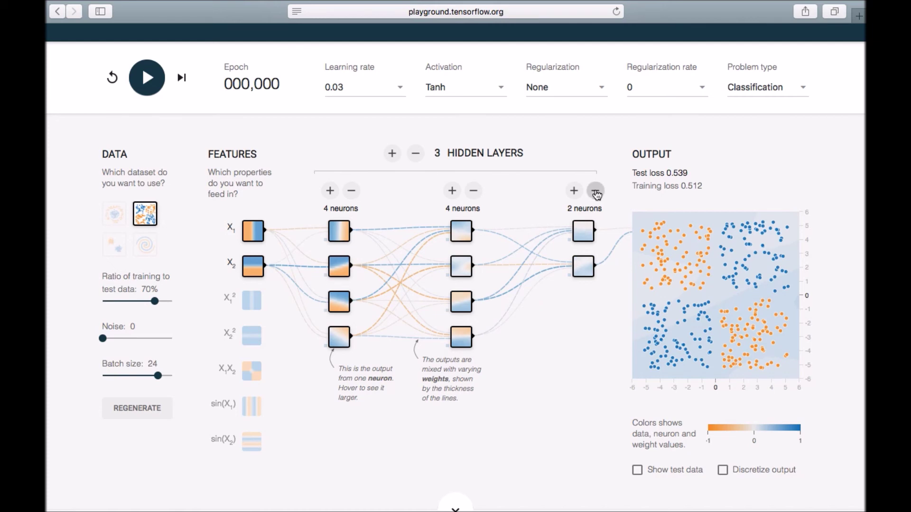
{"action": "left_click", "coordinate": [596, 193]}
{"action": "left_click", "coordinate": [574, 192]}
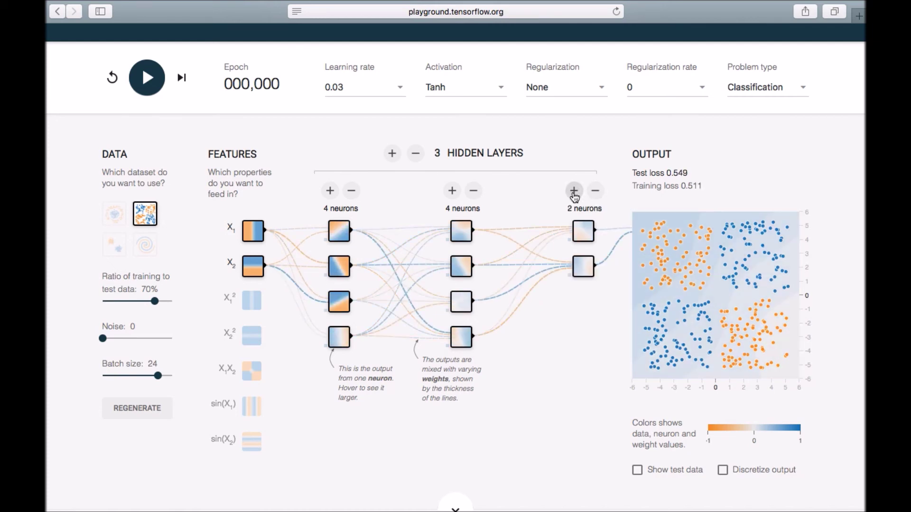
{"action": "left_click", "coordinate": [474, 191]}
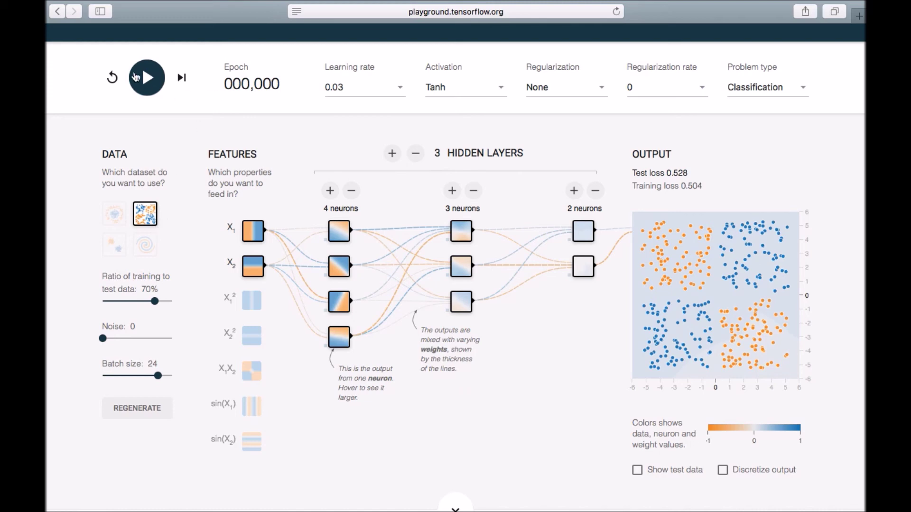
Train the smaller network for about 160 epochs and inspect the first hidden layer's neuron output
{"action": "left_click", "coordinate": [147, 85]}
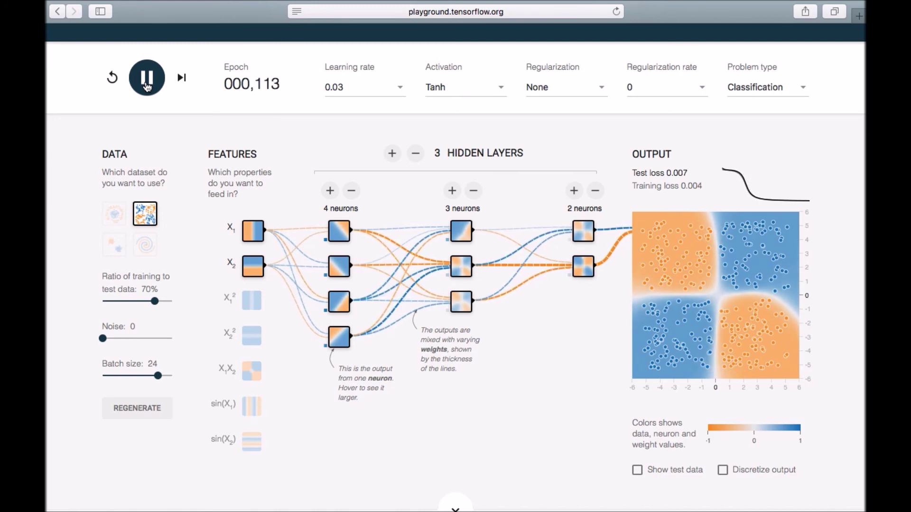
{"action": "left_click", "coordinate": [147, 87]}
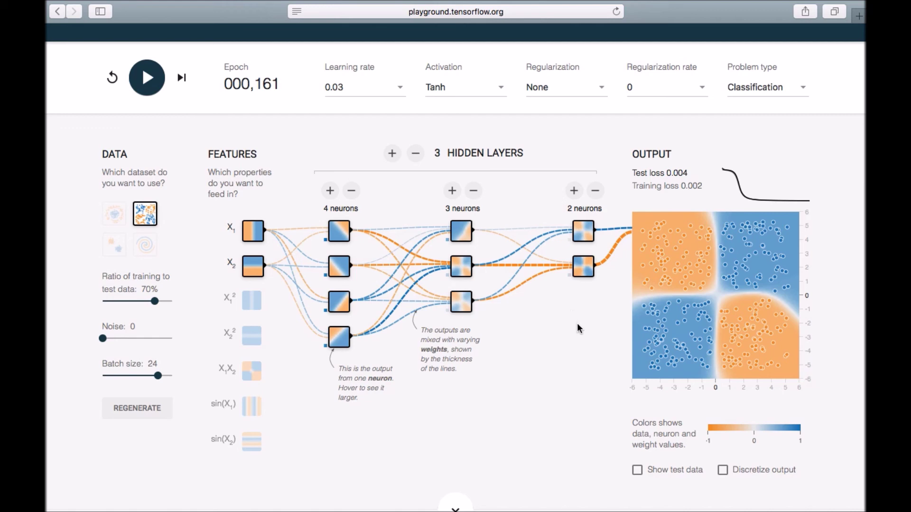
{"action": "mouse_move", "coordinate": [502, 286]}
{"action": "mouse_move", "coordinate": [331, 239]}
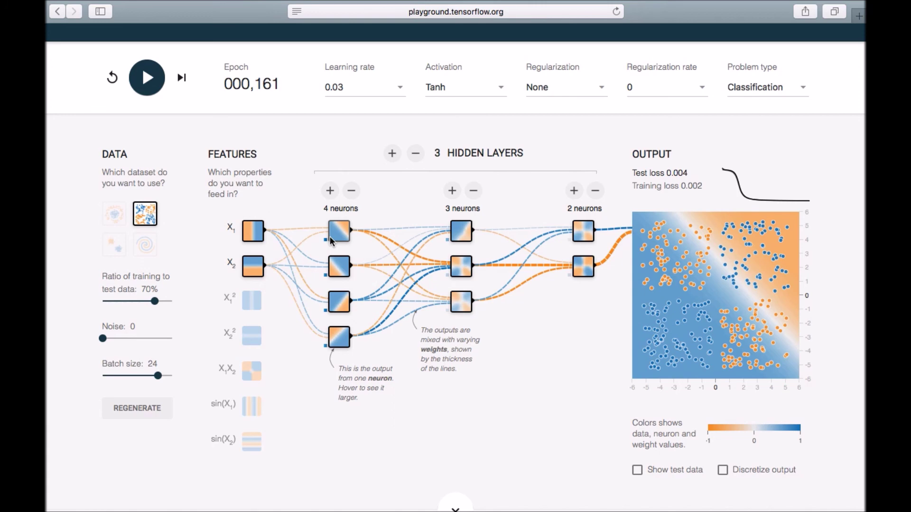